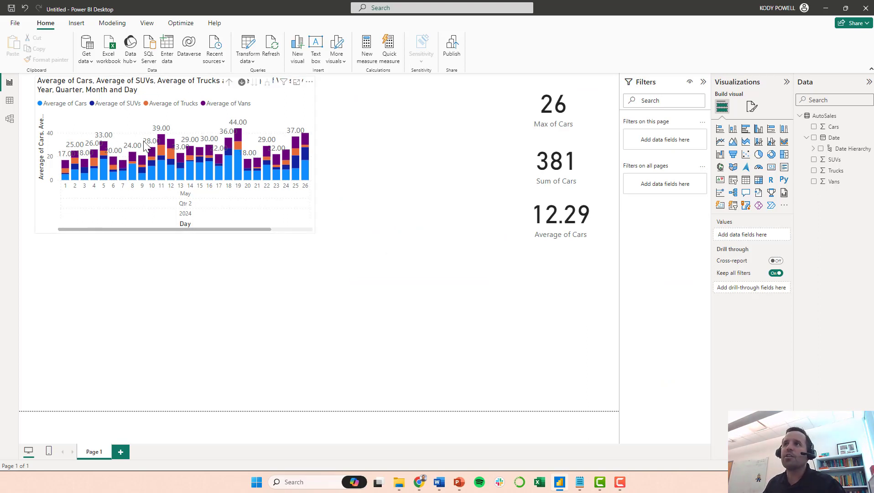
Drill the column chart up from days to quarters, briefly into Qtr 3, then back.
{"action": "left_click", "coordinate": [228, 83]}
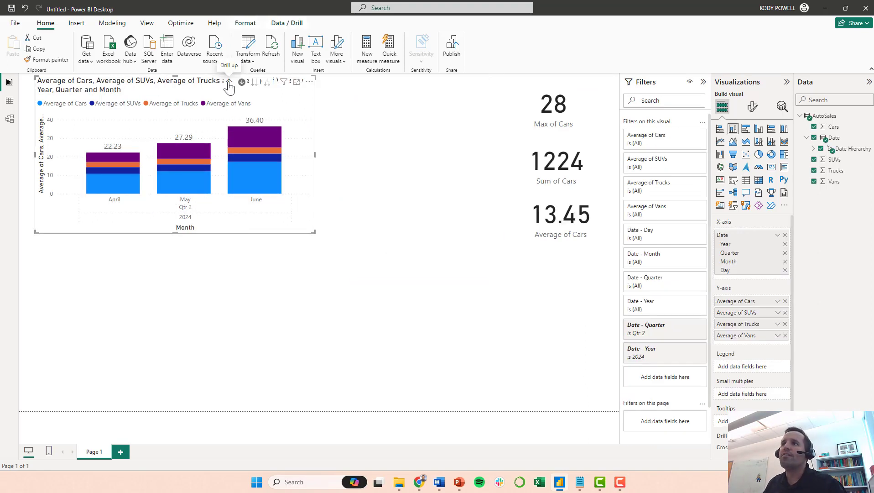
{"action": "left_click", "coordinate": [228, 83]}
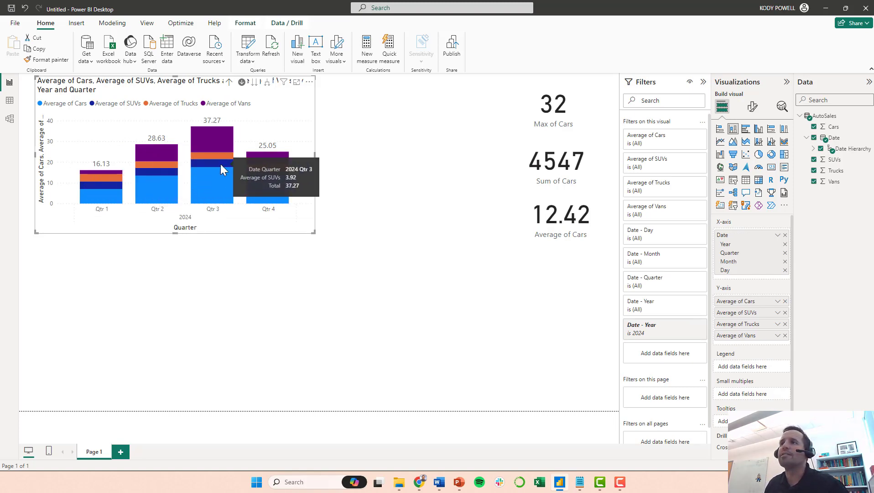
{"action": "left_click", "coordinate": [208, 185]}
{"action": "left_click", "coordinate": [228, 81]}
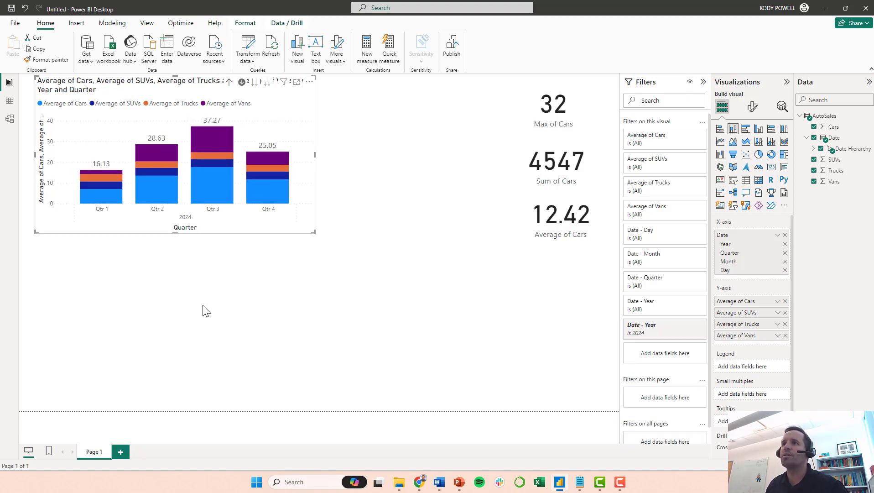
{"action": "left_click", "coordinate": [387, 235]}
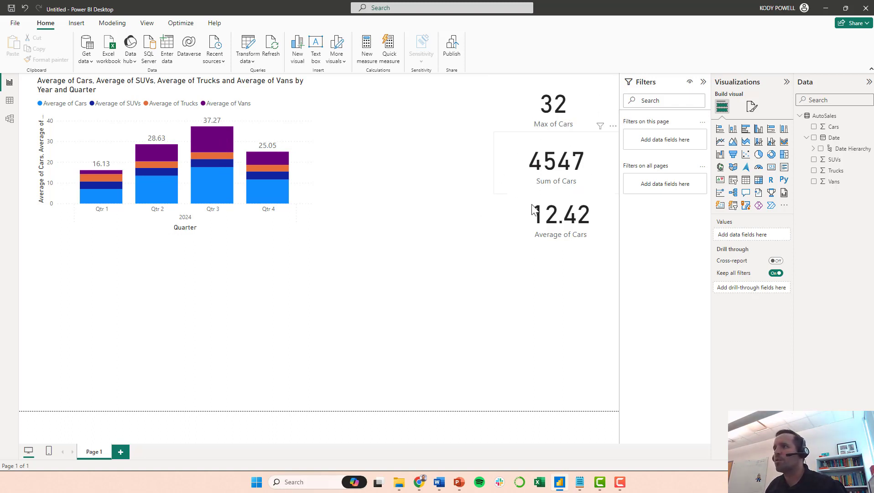
{"action": "mouse_move", "coordinate": [212, 164]}
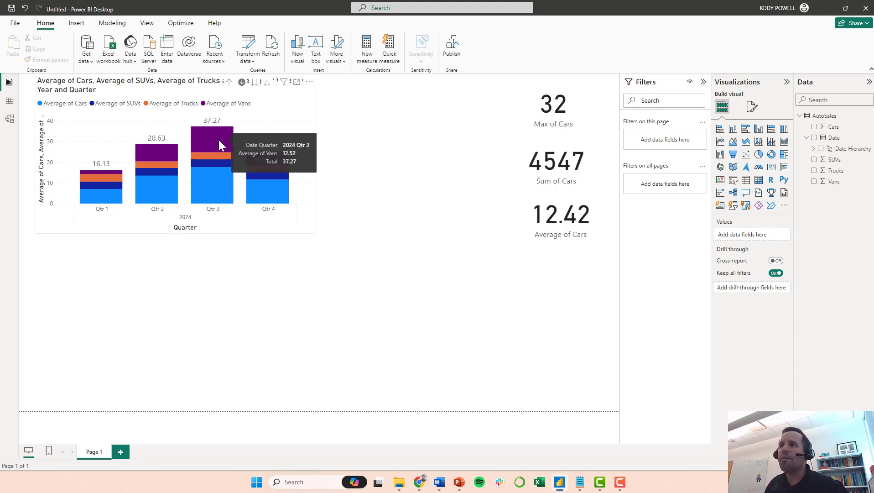
Drill from Qtr 3 into September's days, then back up to the 2024 quarters.
{"action": "double_click", "coordinate": [209, 135]}
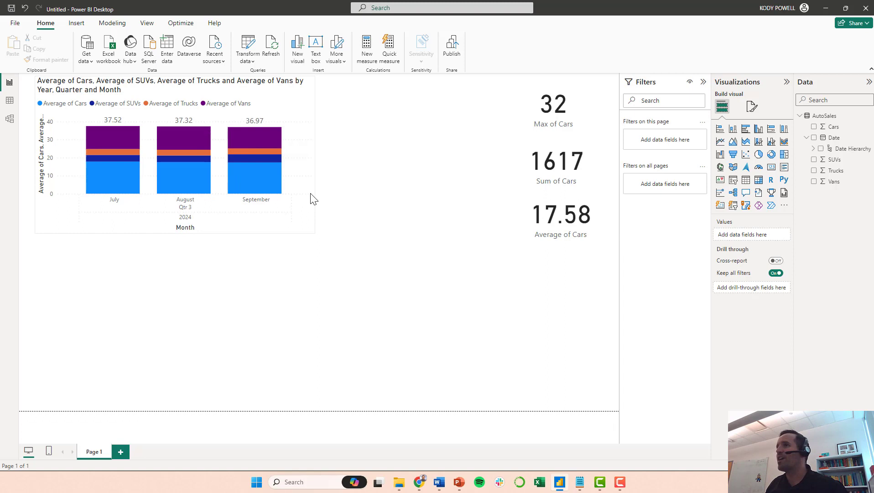
{"action": "double_click", "coordinate": [259, 139]}
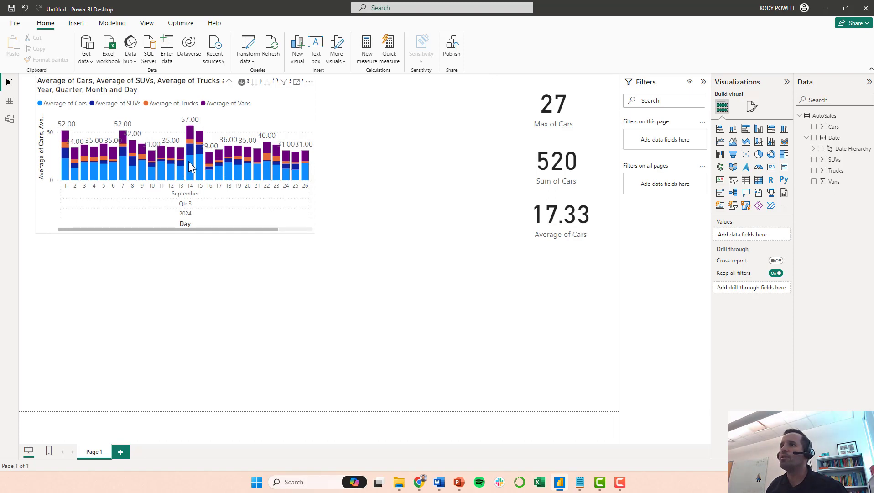
{"action": "left_click", "coordinate": [231, 83]}
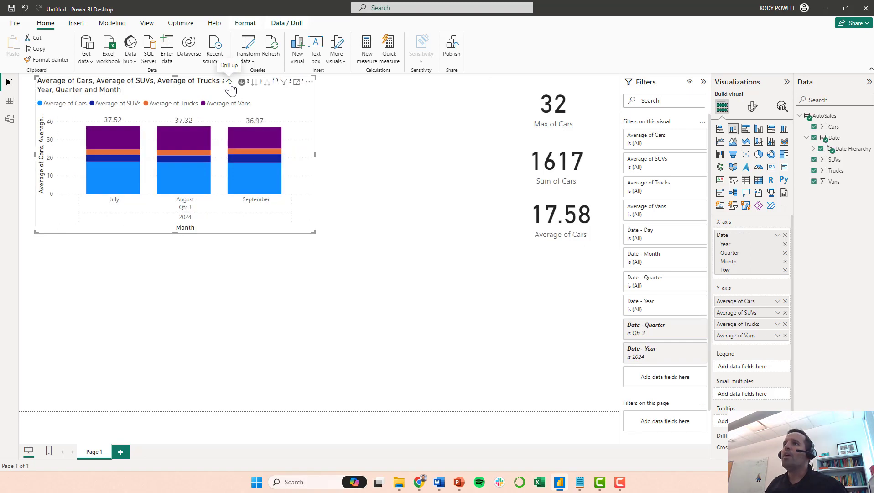
{"action": "left_click", "coordinate": [369, 226]}
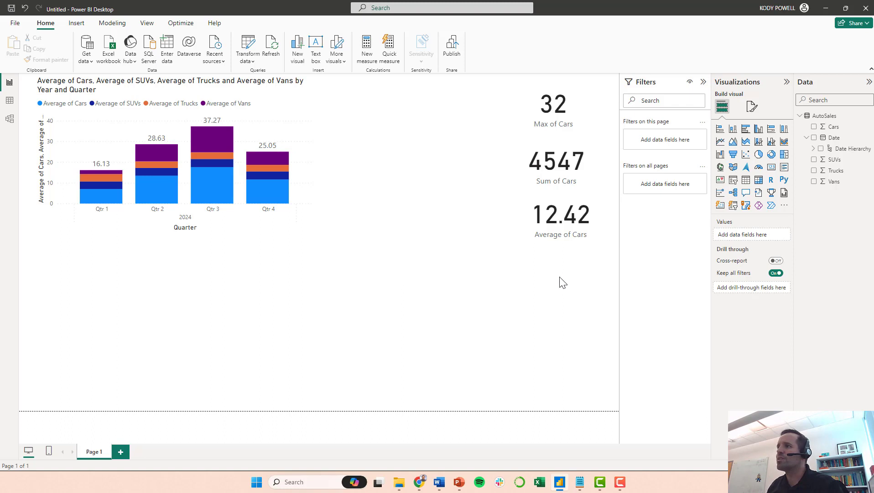
Add a stacked area chart summing Cars (4547), SUVs (1398), Trucks (1202) and Vans (2660).
{"action": "left_click", "coordinate": [746, 141]}
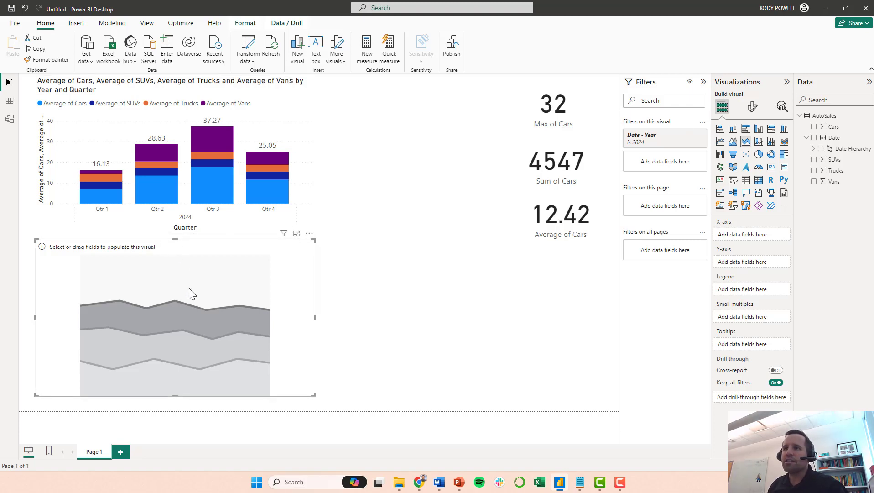
{"action": "left_click", "coordinate": [491, 323]}
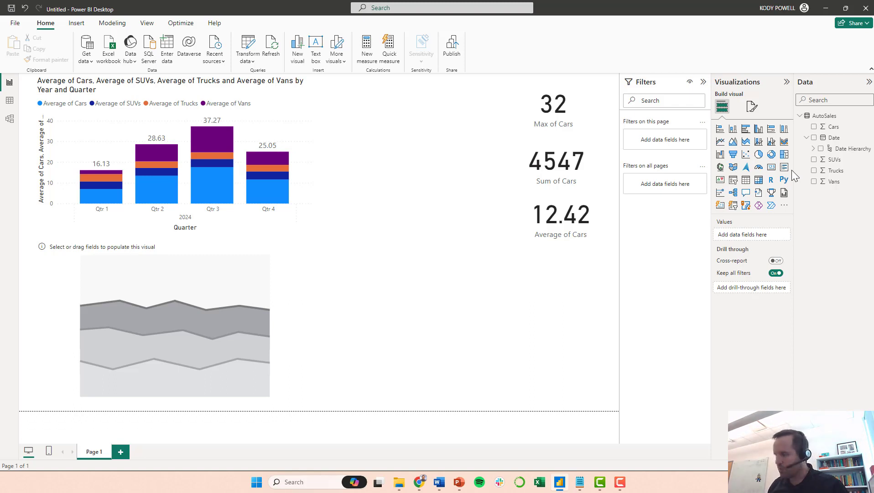
{"action": "left_click_drag", "start_coordinate": [825, 126], "coordinate": [179, 371]}
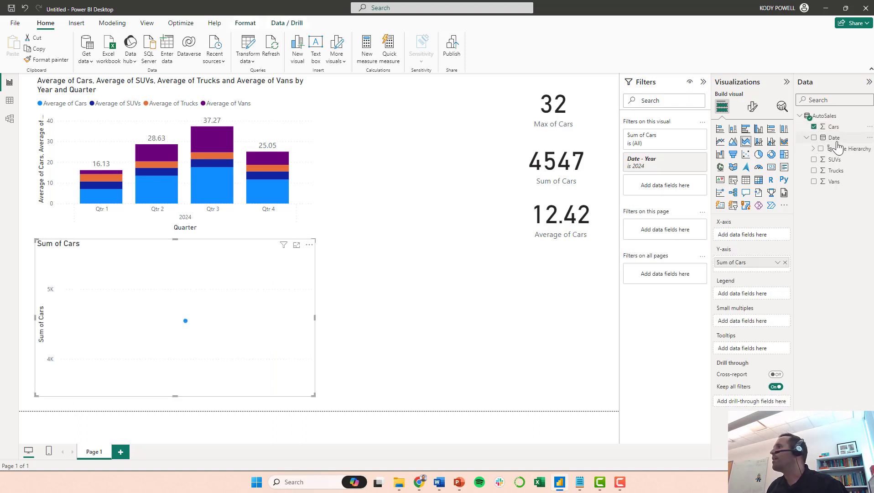
{"action": "left_click", "coordinate": [823, 159]}
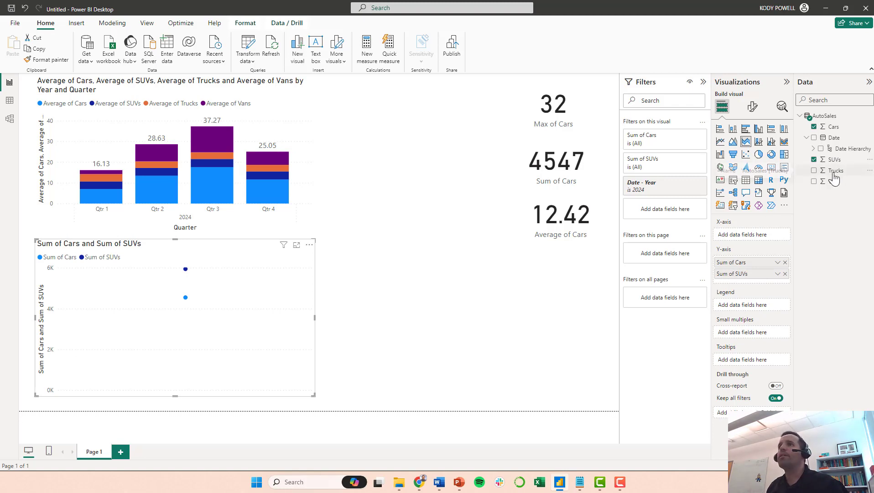
{"action": "left_click_drag", "start_coordinate": [835, 170], "coordinate": [221, 321]}
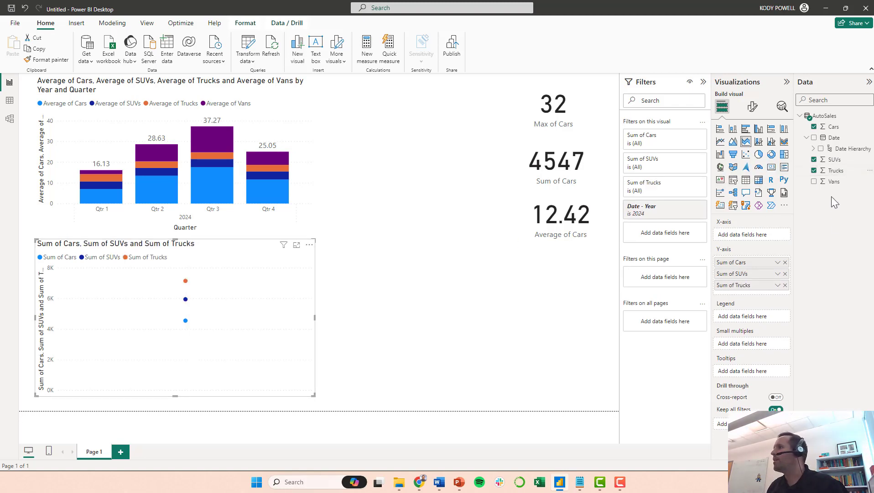
{"action": "left_click", "coordinate": [823, 181]}
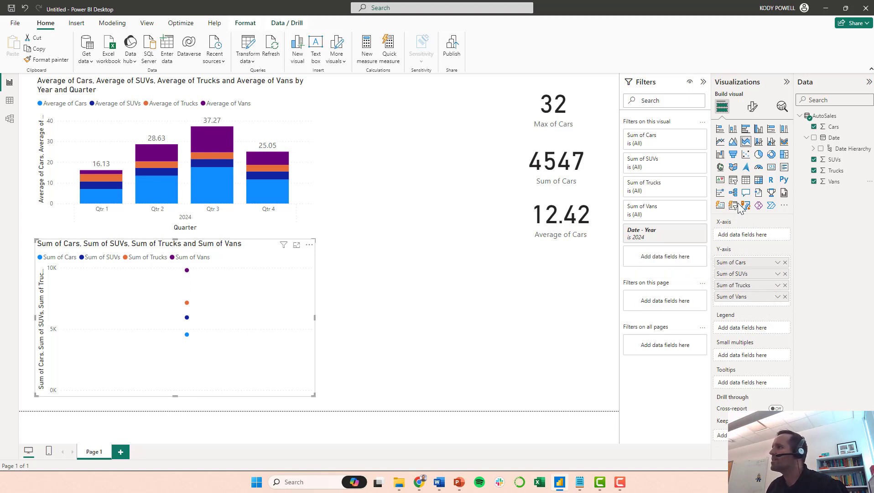
Put the Date hierarchy on the area chart's X-axis and nudge the visual slightly.
{"action": "left_click_drag", "start_coordinate": [835, 138], "coordinate": [744, 234]}
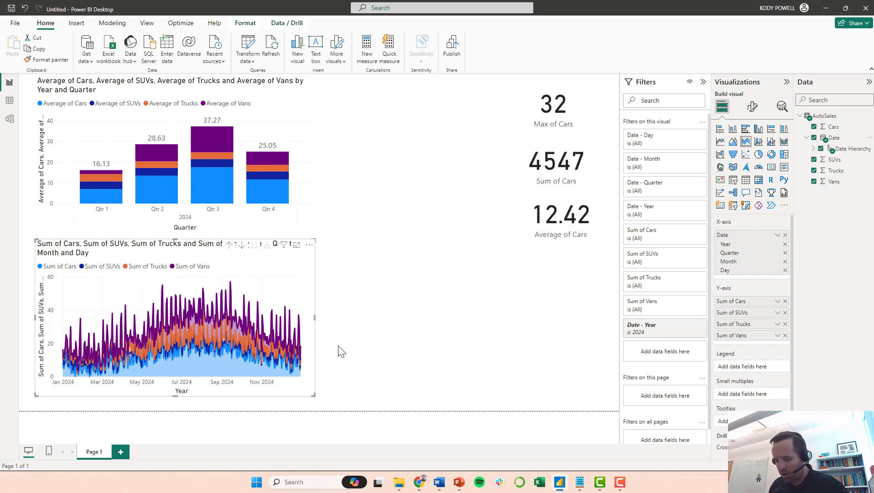
{"action": "mouse_move", "coordinate": [147, 315]}
{"action": "left_mouse_down"}
{"action": "mouse_move", "coordinate": [164, 309]}
{"action": "mouse_move", "coordinate": [148, 314]}
{"action": "left_mouse_up"}
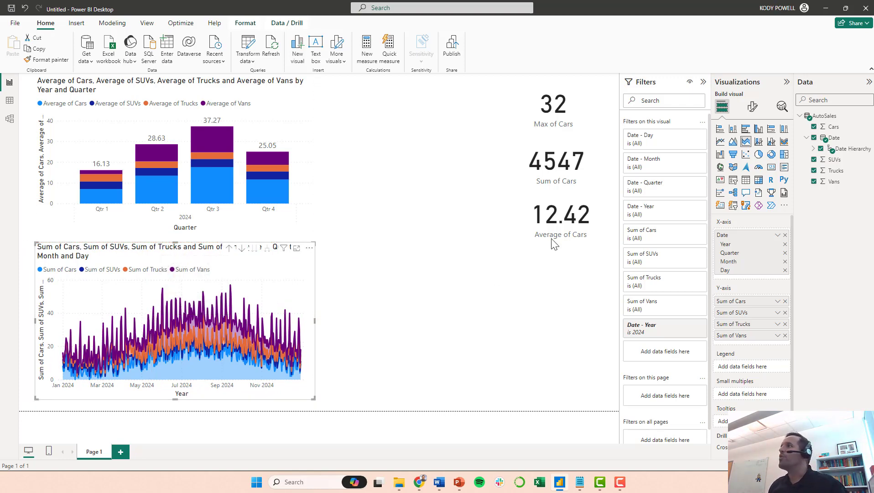
Collapse the Filters pane while keeping the Visualizations pane visible.
{"action": "left_click", "coordinate": [786, 81]}
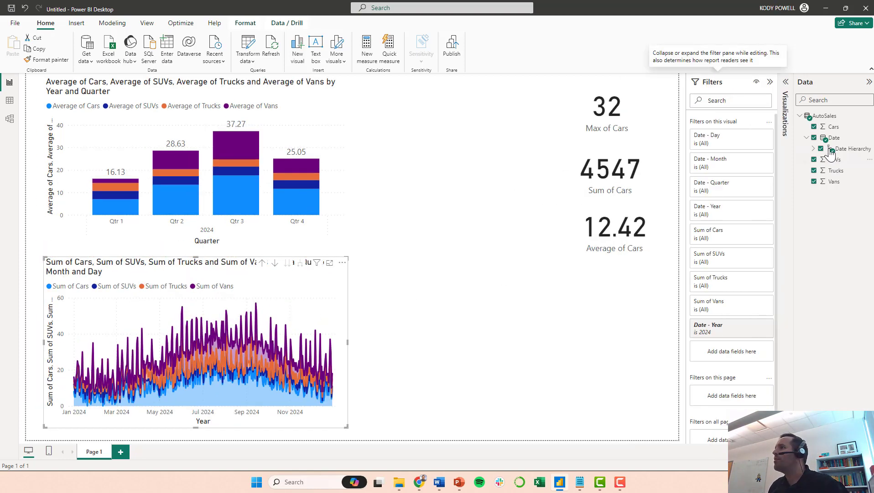
{"action": "left_click", "coordinate": [785, 81]}
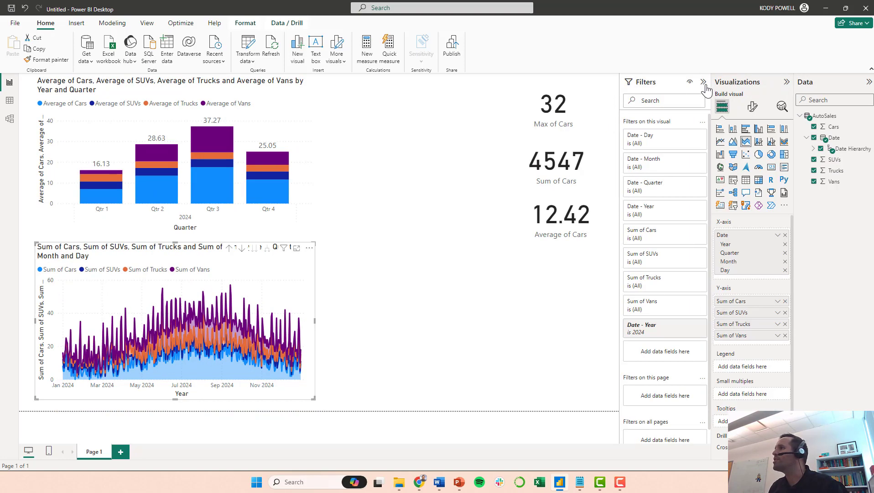
{"action": "left_click", "coordinate": [704, 82]}
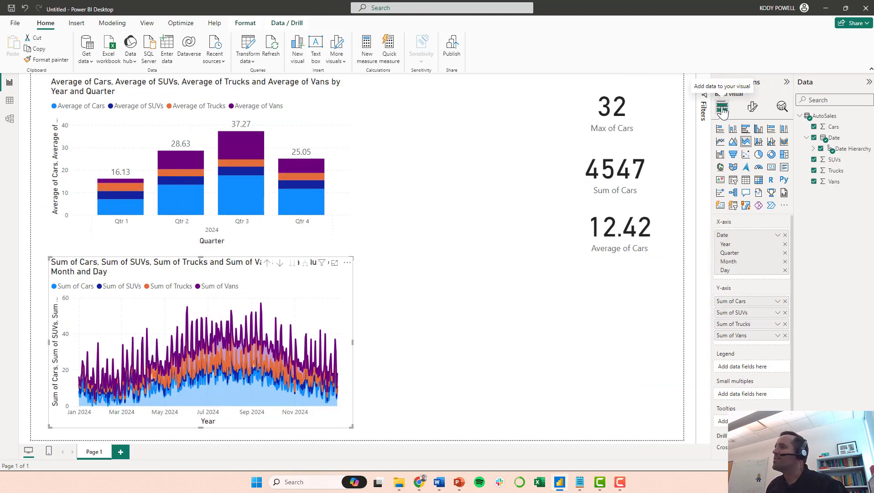
Show the area chart's Format visual settings with the Zoom slider section expanded.
{"action": "left_click", "coordinate": [753, 107]}
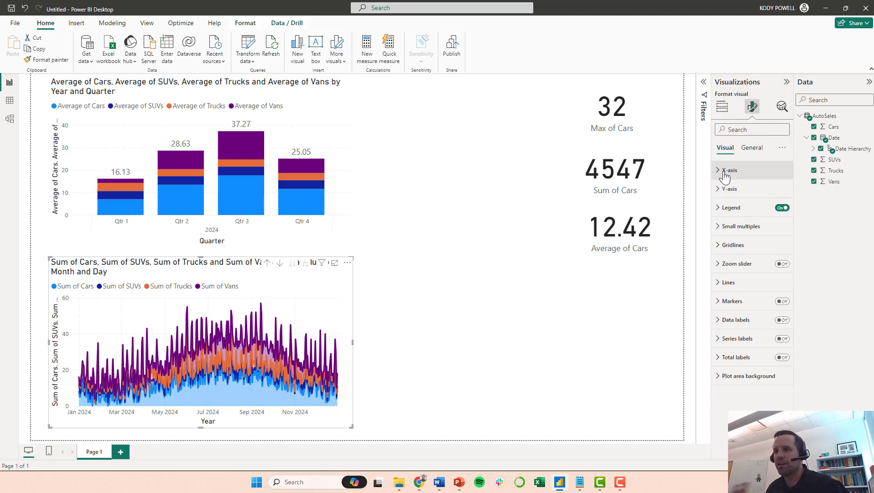
{"action": "left_click", "coordinate": [727, 171]}
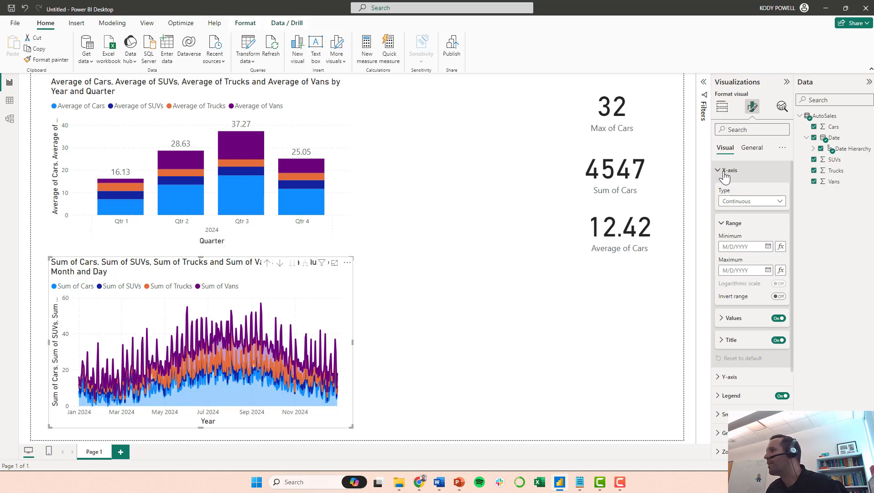
{"action": "left_click", "coordinate": [725, 172]}
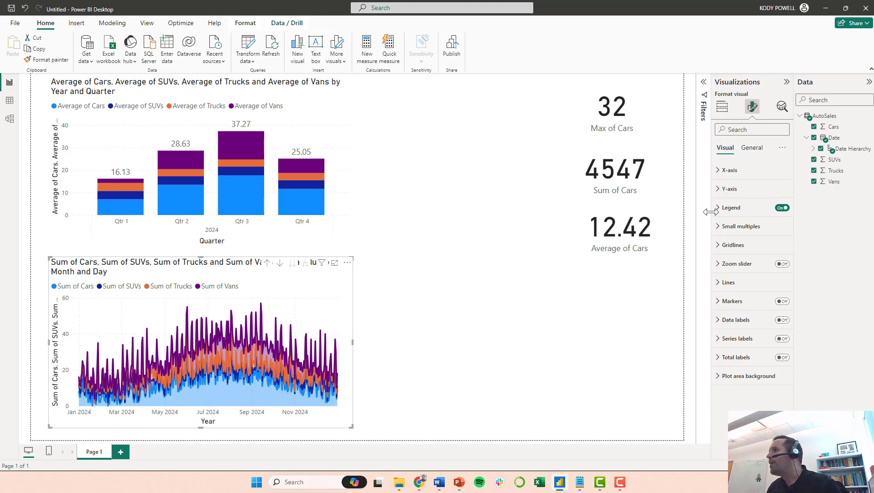
{"action": "left_click", "coordinate": [719, 266]}
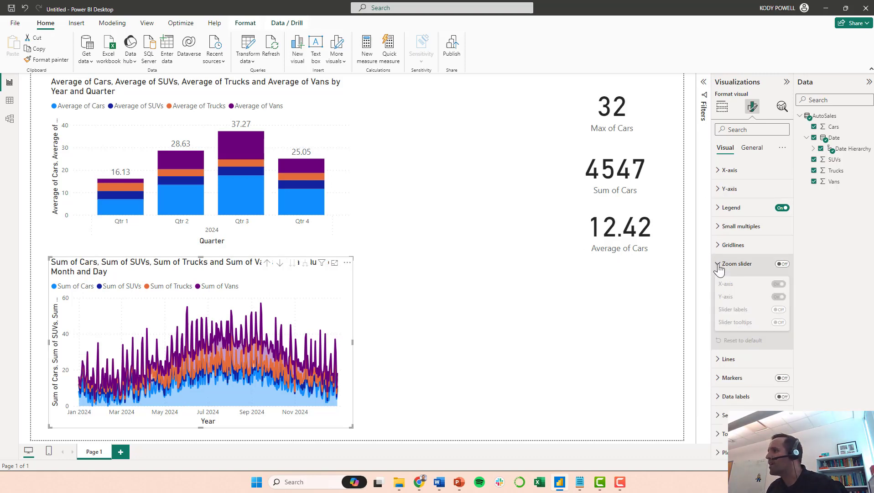
Turn on zoom sliders, narrow the value axis to about 48–60, and clear a Sep 14 cross-filter.
{"action": "left_click", "coordinate": [781, 264]}
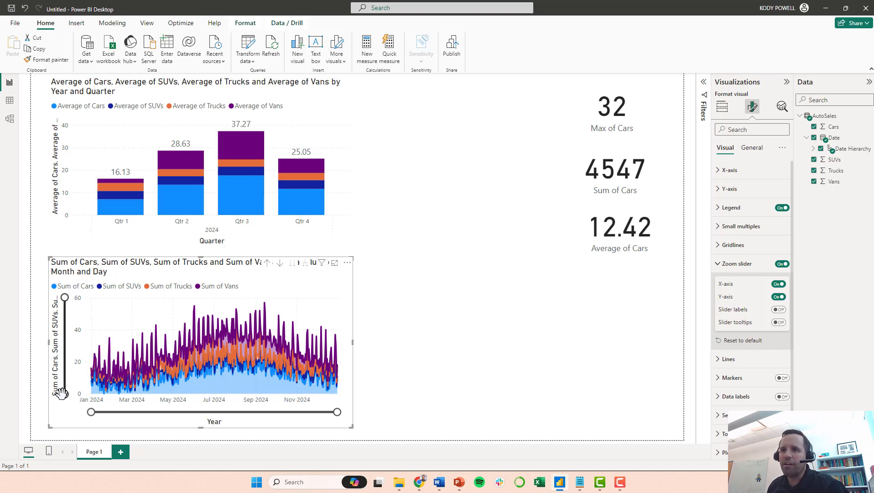
{"action": "left_click_drag", "start_coordinate": [64, 393], "coordinate": [64, 351]}
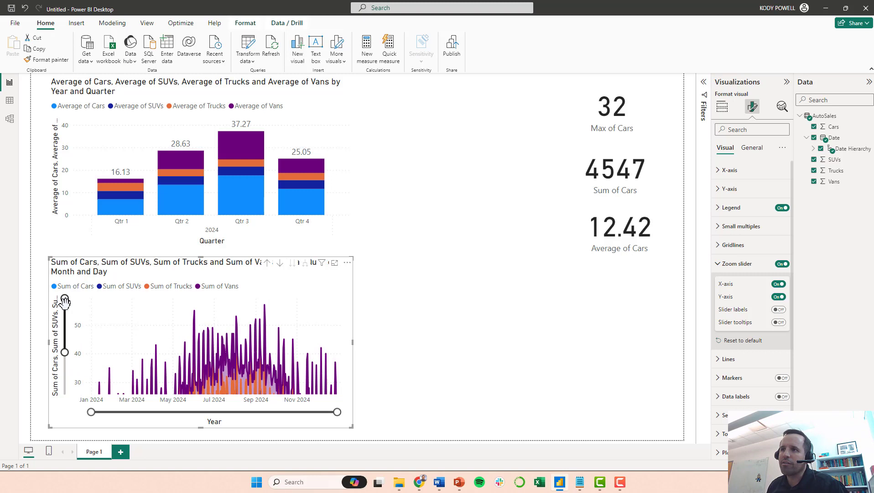
{"action": "left_click_drag", "start_coordinate": [64, 298], "coordinate": [65, 303]}
{"action": "left_click_drag", "start_coordinate": [64, 351], "coordinate": [64, 333]}
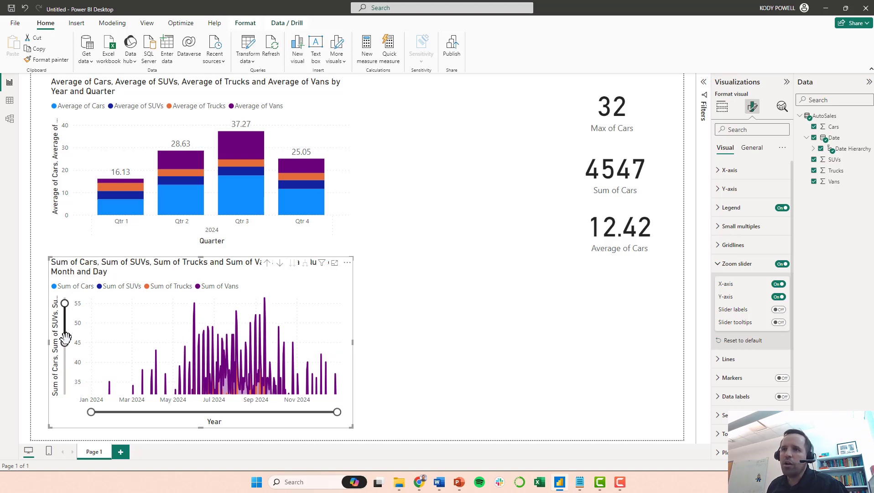
{"action": "left_click_drag", "start_coordinate": [66, 303], "coordinate": [64, 298]}
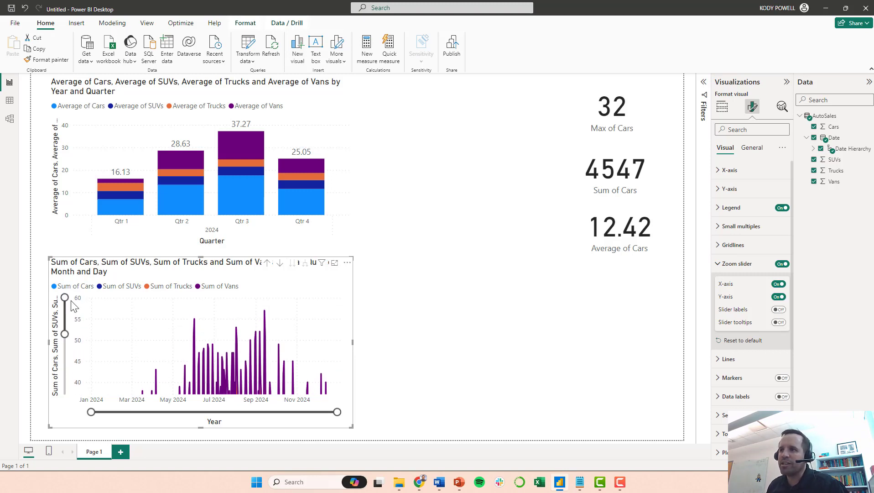
{"action": "left_click_drag", "start_coordinate": [64, 333], "coordinate": [64, 317]}
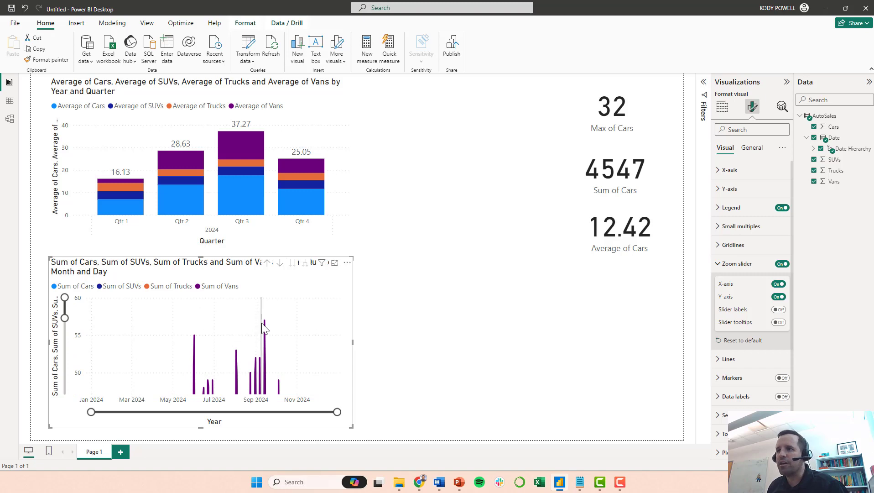
{"action": "mouse_move", "coordinate": [265, 322]}
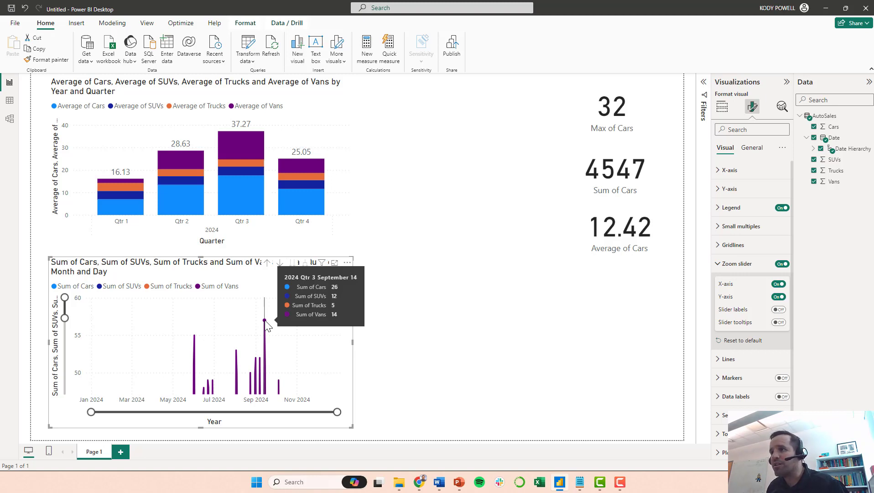
{"action": "left_click", "coordinate": [265, 320]}
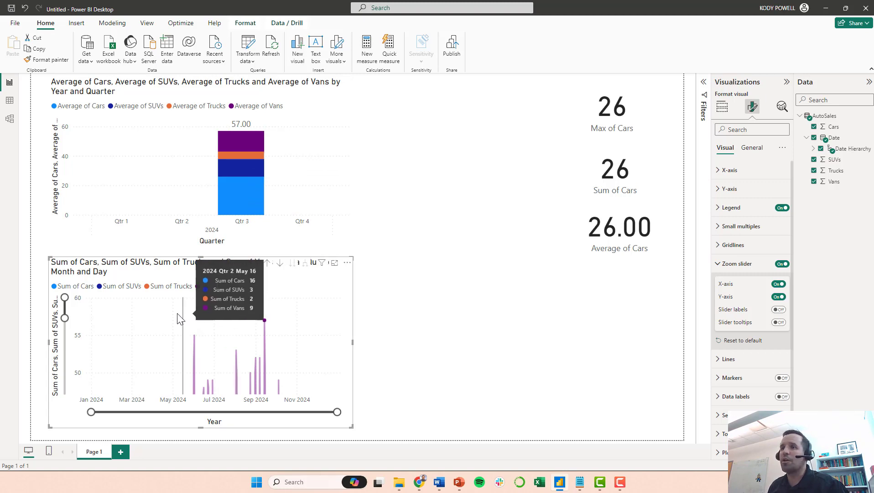
{"action": "left_click", "coordinate": [158, 313]}
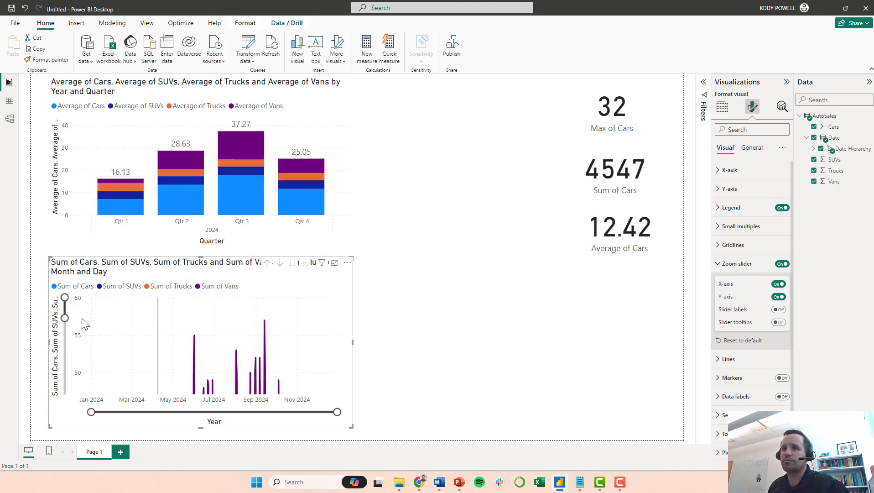
Restore the full 0–60 value range and, after trying July–December, widen dates to all 2024.
{"action": "left_click_drag", "start_coordinate": [64, 318], "coordinate": [65, 396]}
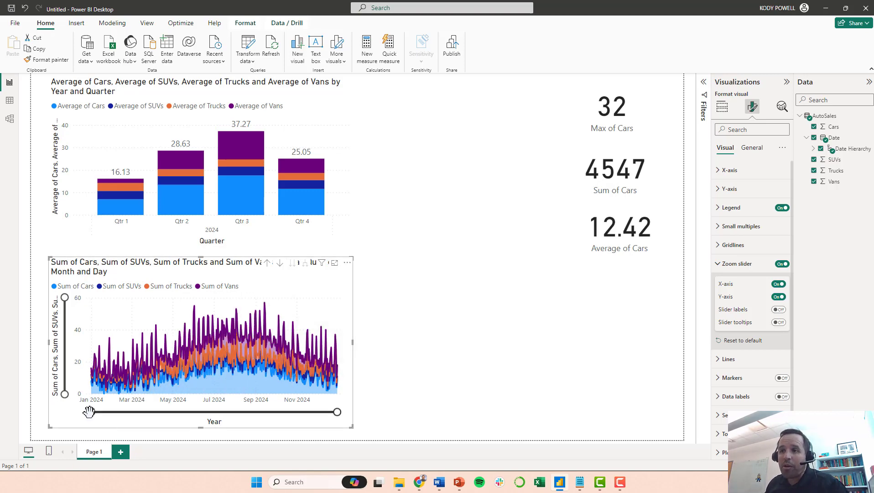
{"action": "left_click_drag", "start_coordinate": [89, 411], "coordinate": [205, 413]}
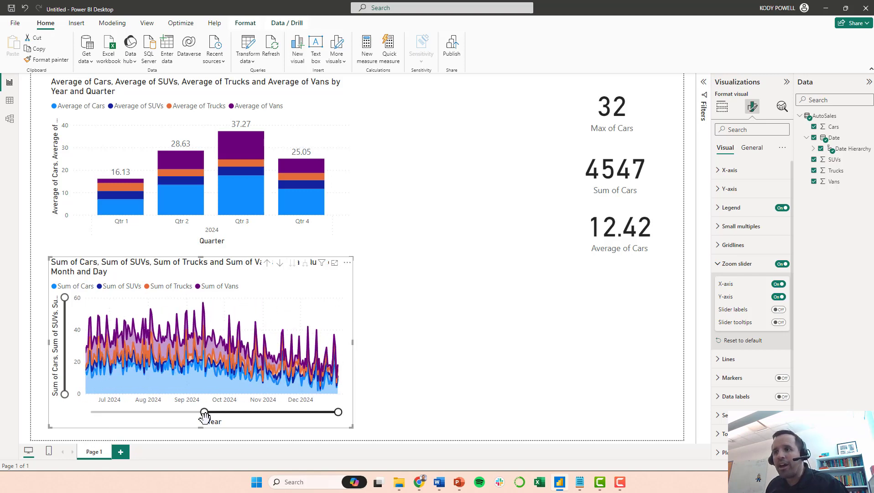
{"action": "left_click_drag", "start_coordinate": [337, 412], "coordinate": [233, 411]}
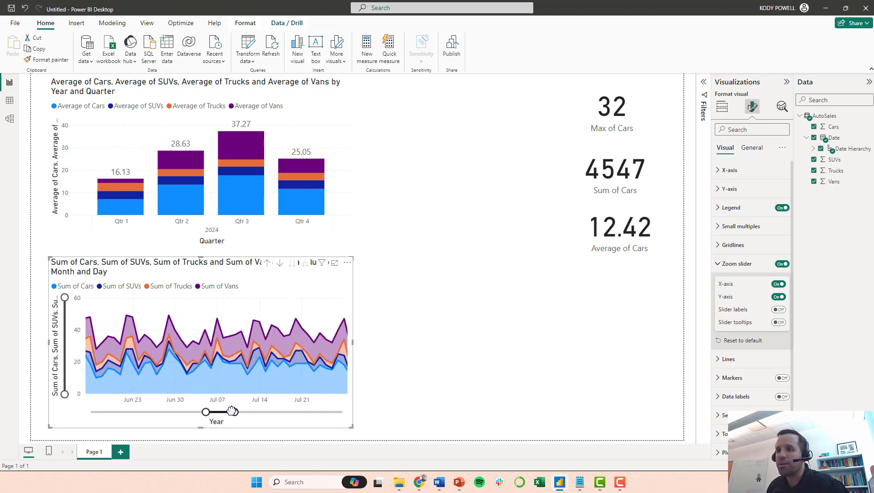
{"action": "left_click_drag", "start_coordinate": [205, 412], "coordinate": [215, 412]}
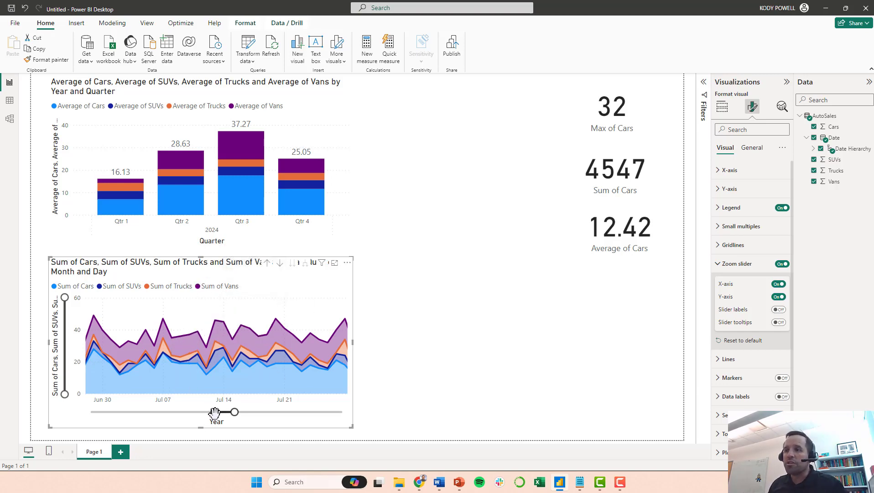
{"action": "left_click_drag", "start_coordinate": [215, 411], "coordinate": [100, 412]}
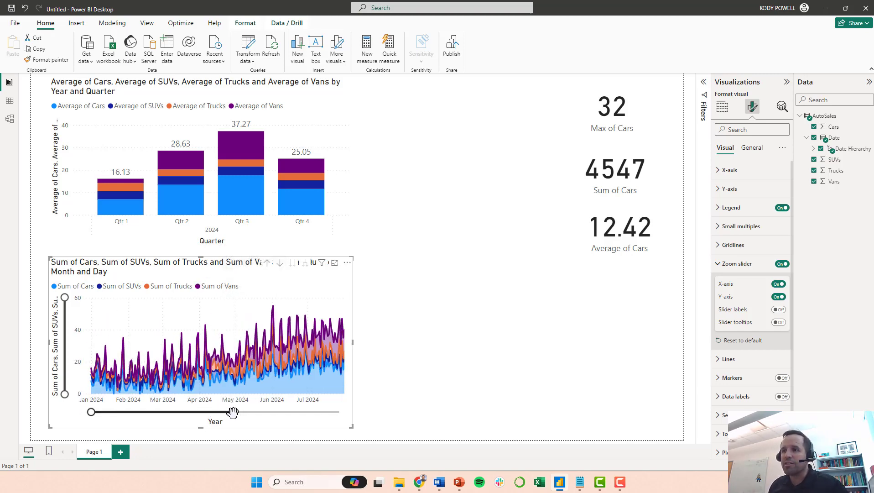
{"action": "left_click_drag", "start_coordinate": [234, 412], "coordinate": [346, 413]}
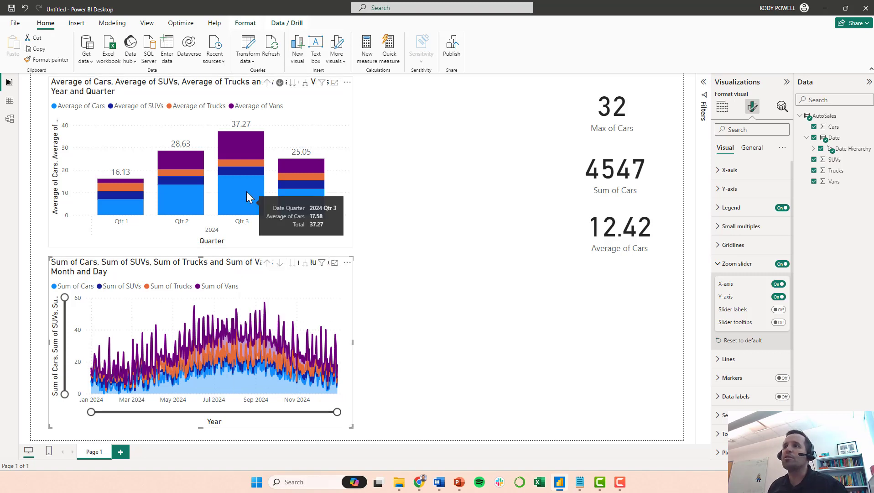
{"action": "mouse_move", "coordinate": [176, 161]}
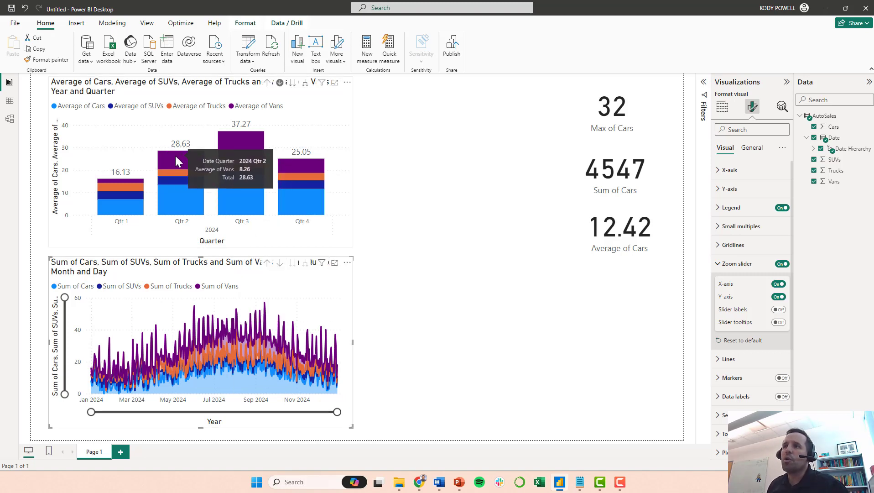
Drill the column chart into Qtr 3, then July's days, filtering cards to 26, 553, 17.84.
{"action": "left_click", "coordinate": [241, 147]}
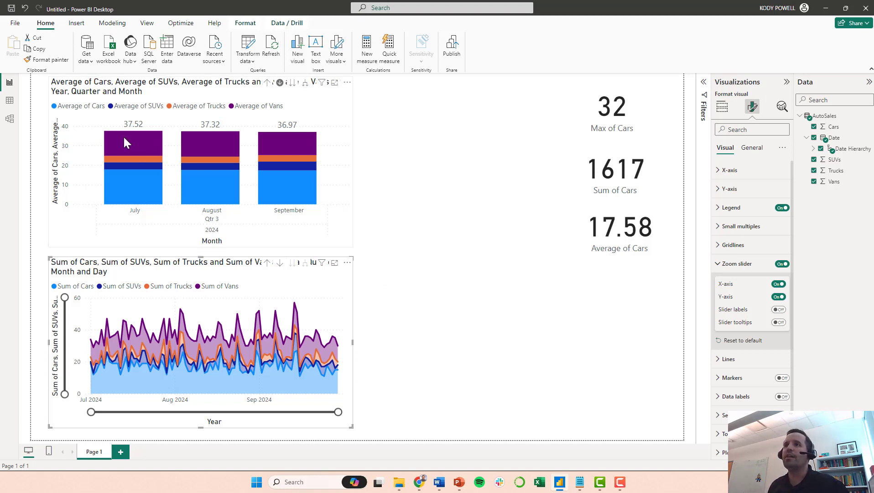
{"action": "mouse_move", "coordinate": [133, 154]}
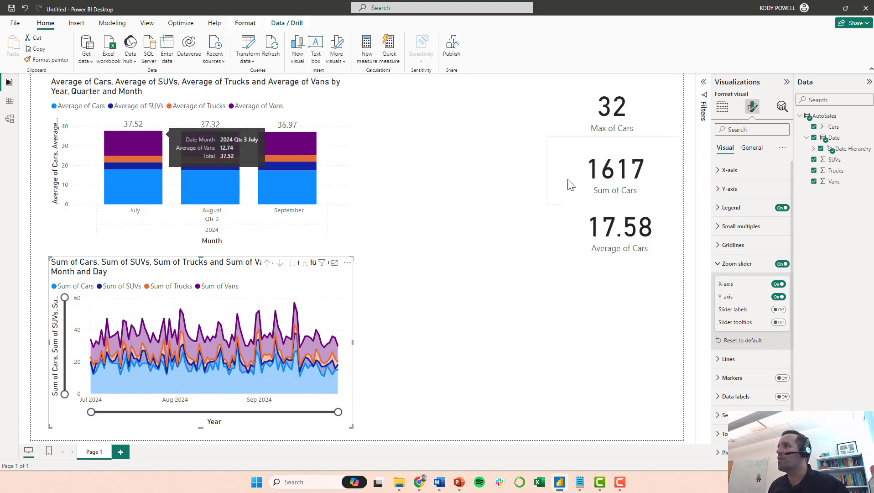
{"action": "double_click", "coordinate": [125, 147]}
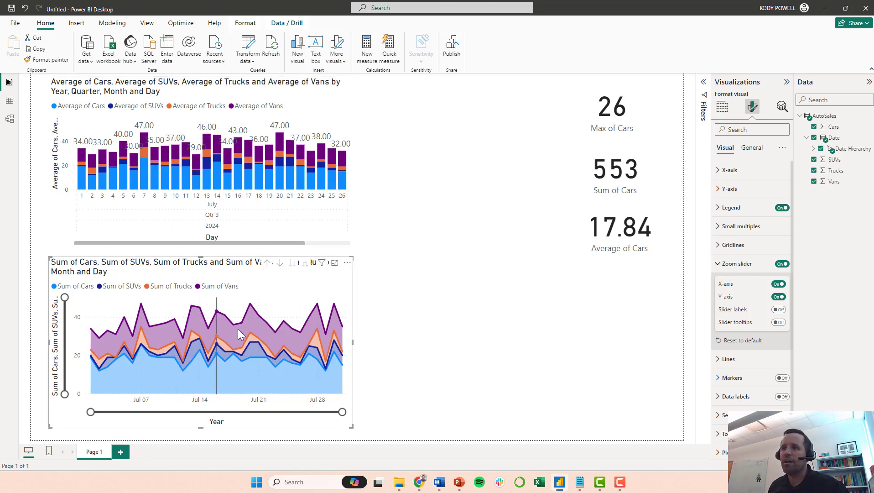
{"action": "left_click", "coordinate": [398, 351]}
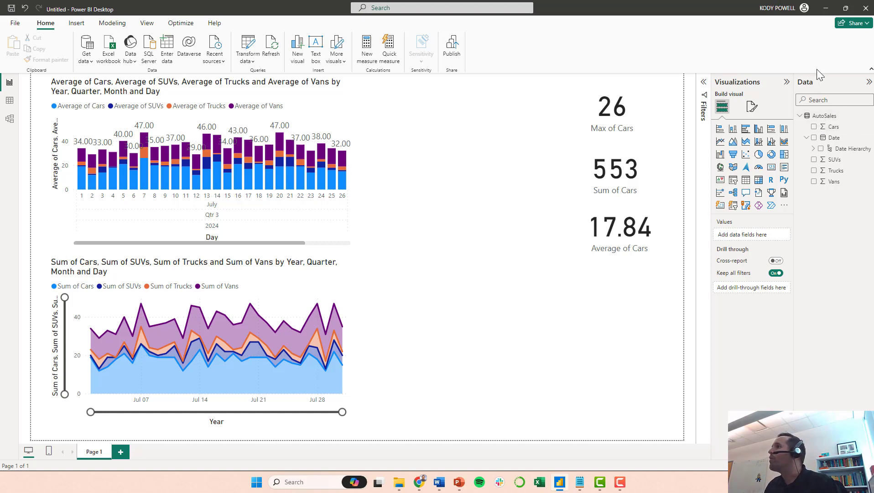
Add a new calculated column to the AutoSales table from its context menu.
{"action": "left_click", "coordinate": [824, 116]}
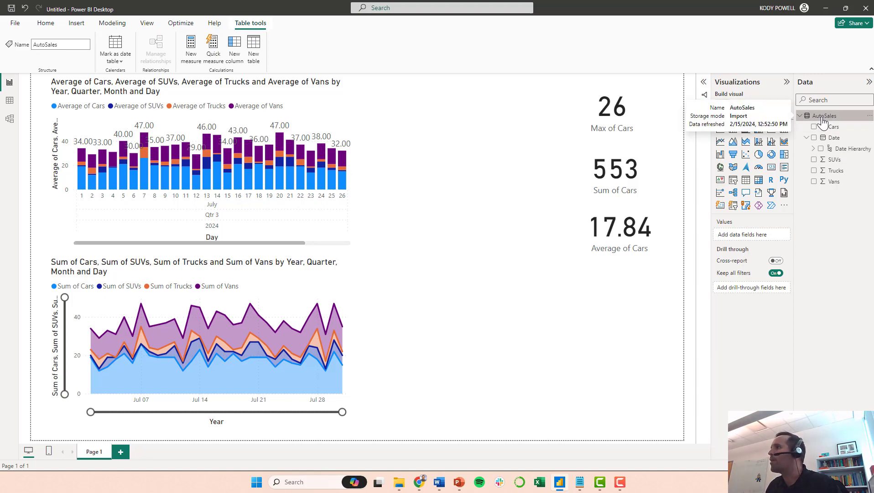
{"action": "right_click", "coordinate": [825, 120]}
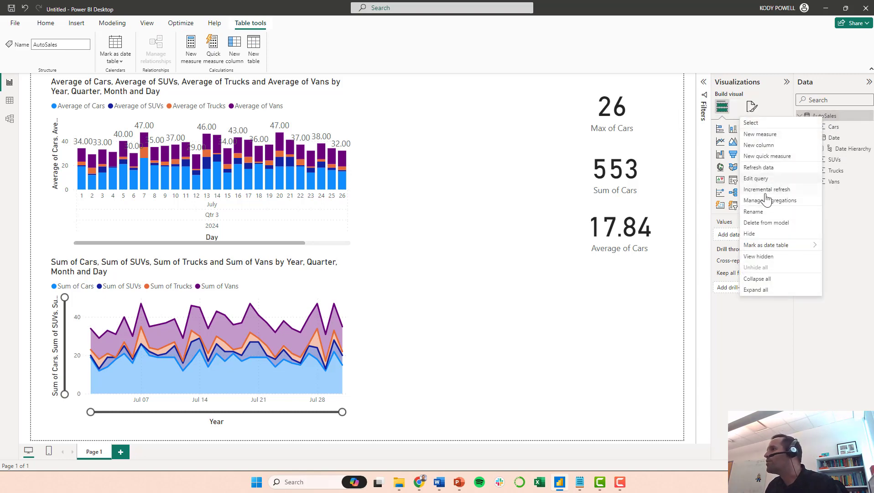
{"action": "left_click", "coordinate": [759, 144]}
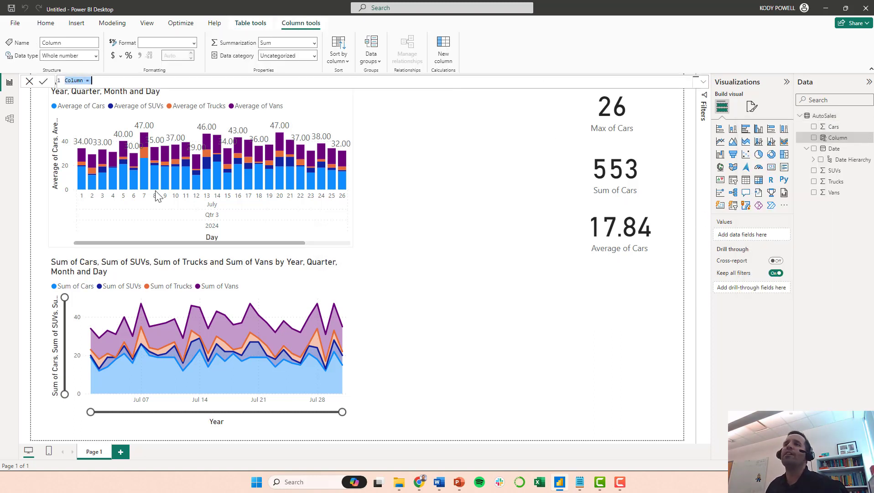
Create the calculated column Vehicles = Cars + Trucks + Vans + SUVs and commit it.
{"action": "double_click", "coordinate": [72, 81]}
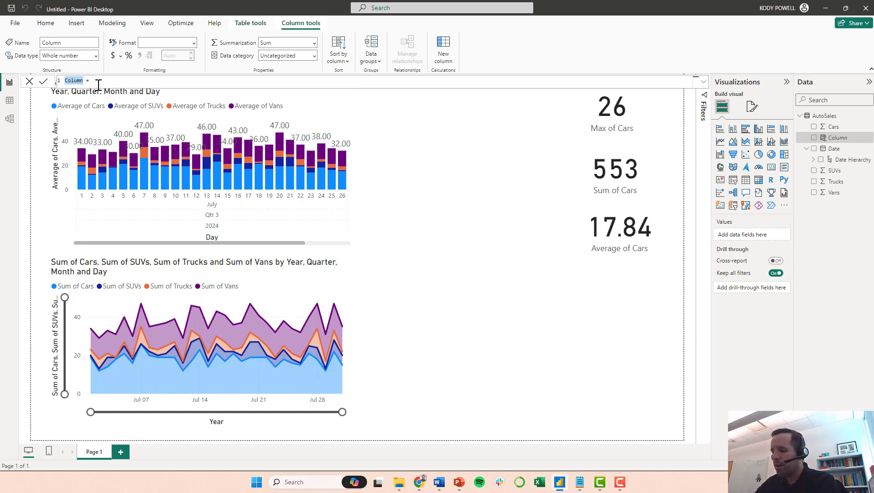
{"action": "type", "text": "Va"}
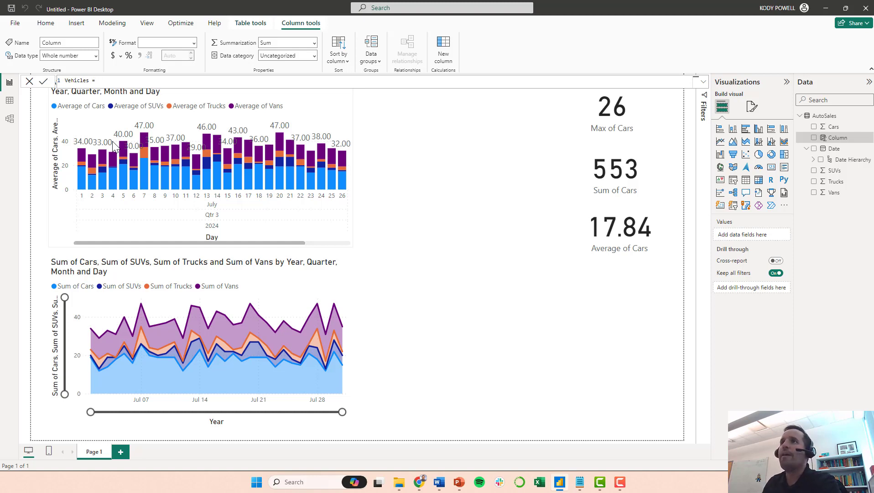
{"action": "type", "text": "car"}
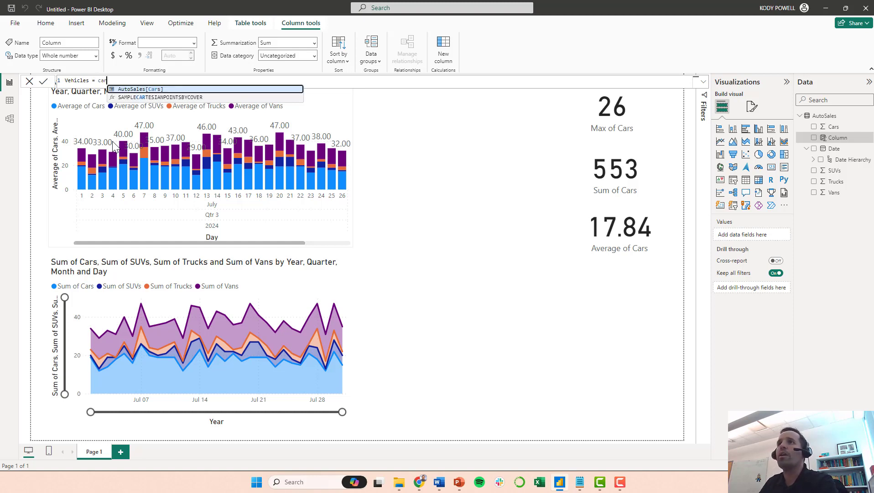
{"action": "left_click", "coordinate": [133, 90]}
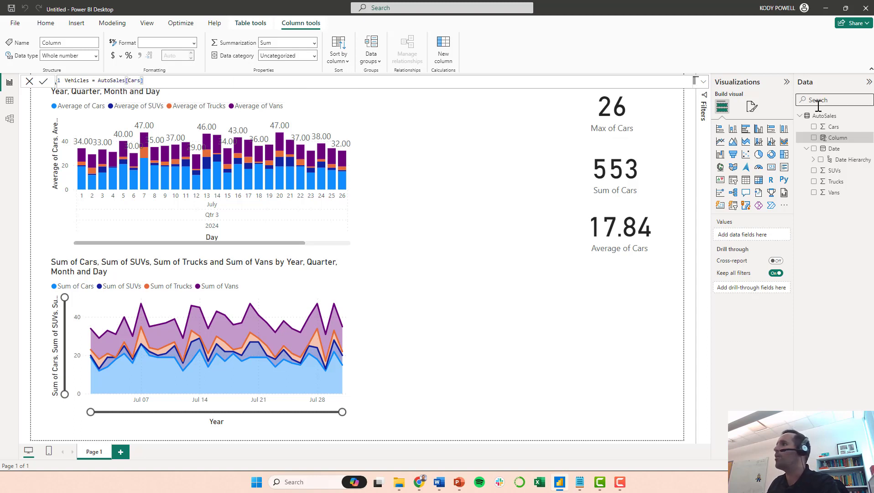
{"action": "type", "text": "+ tru"}
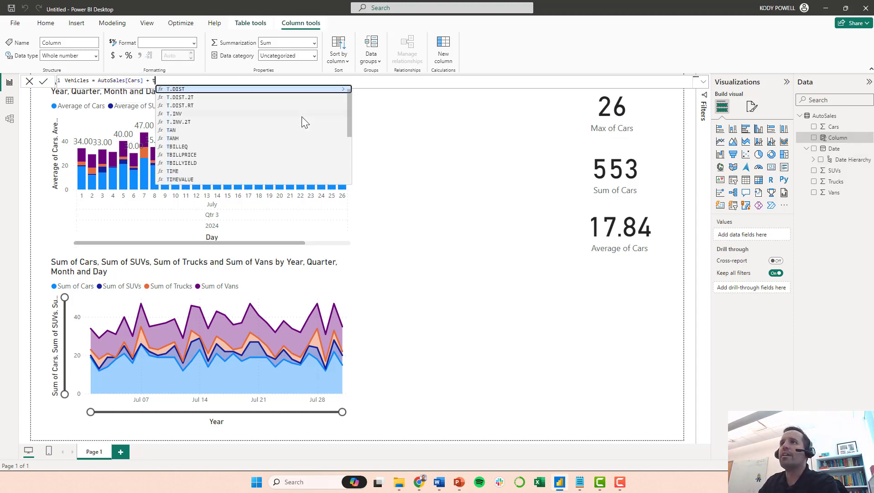
{"action": "left_click", "coordinate": [198, 89]}
{"action": "type", "text": "AutoSales[Trucks"}
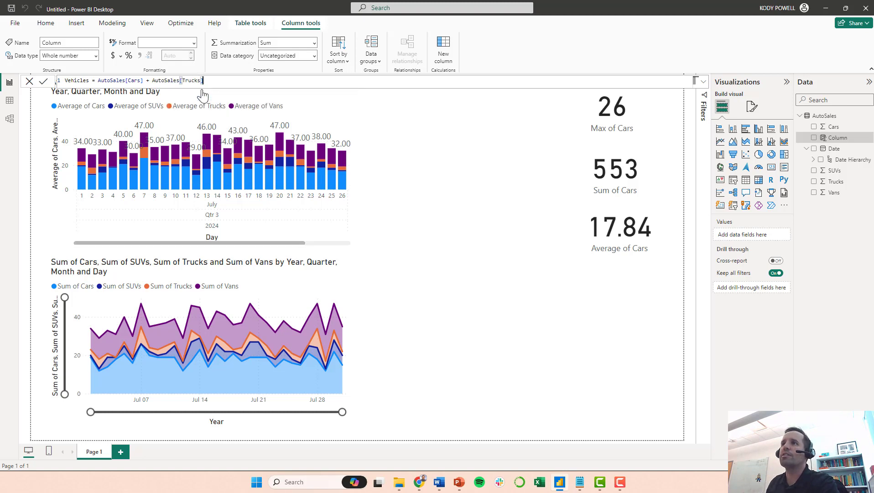
{"action": "type", "text": "+"}
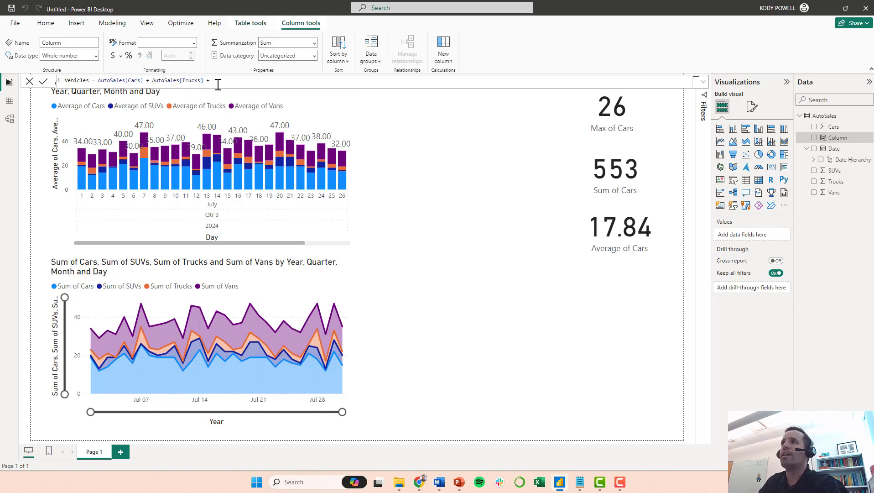
{"action": "type", "text": " vans"}
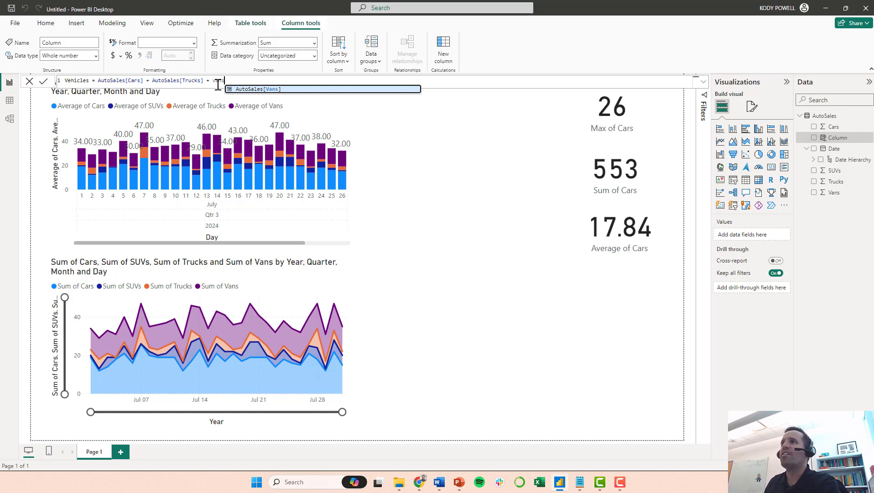
{"action": "left_click", "coordinate": [259, 89]}
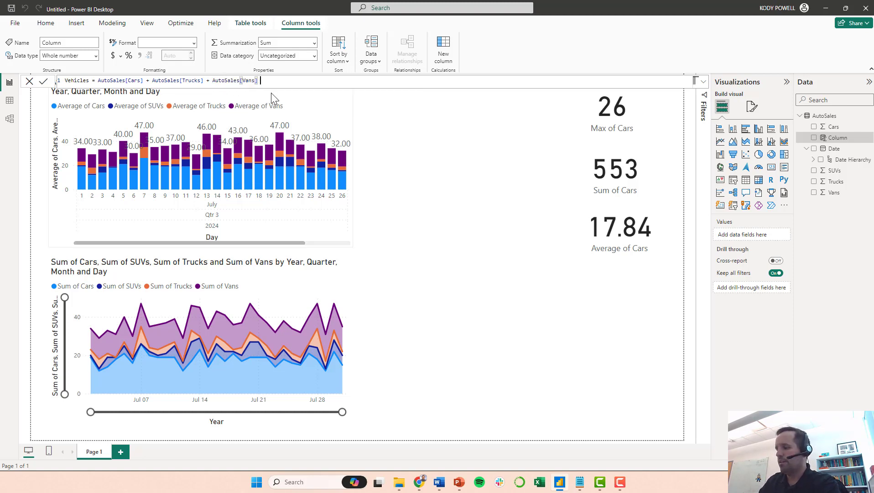
{"action": "type", "text": "+ suvs"}
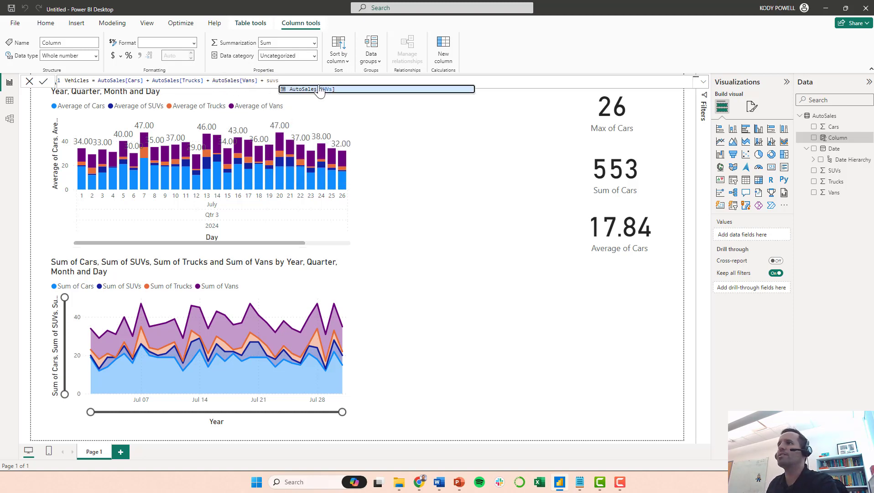
{"action": "left_click", "coordinate": [311, 90]}
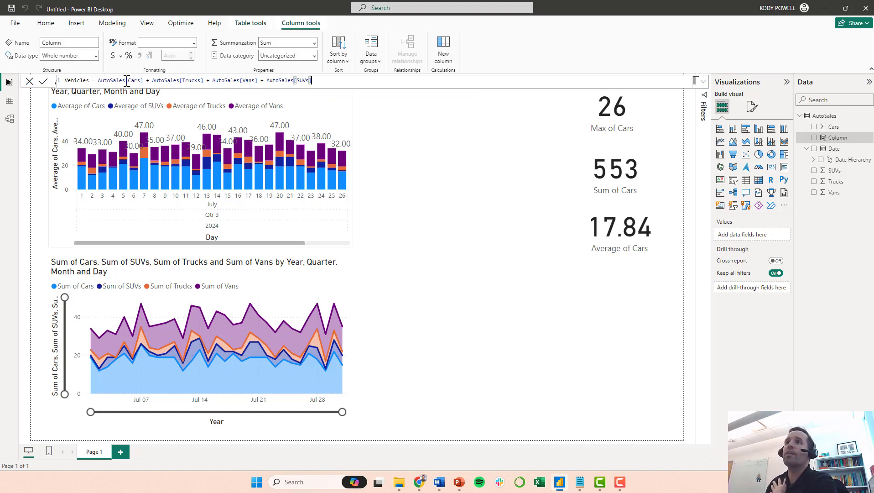
{"action": "left_click", "coordinate": [43, 82]}
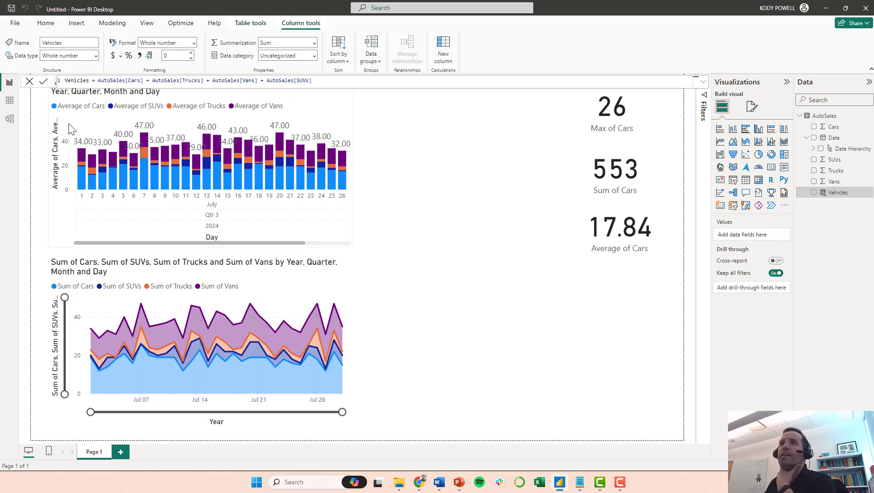
Review the Vehicles column in Table view, then return to the report page.
{"action": "left_click", "coordinate": [9, 103]}
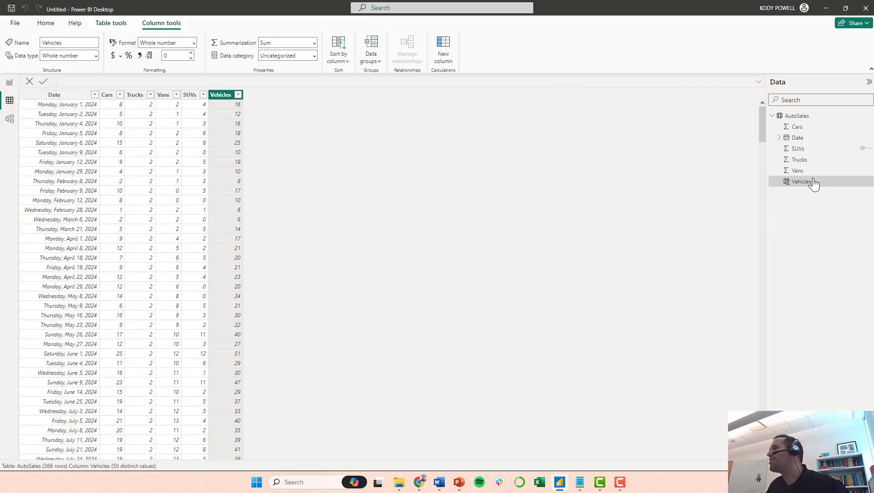
{"action": "mouse_move", "coordinate": [826, 192]}
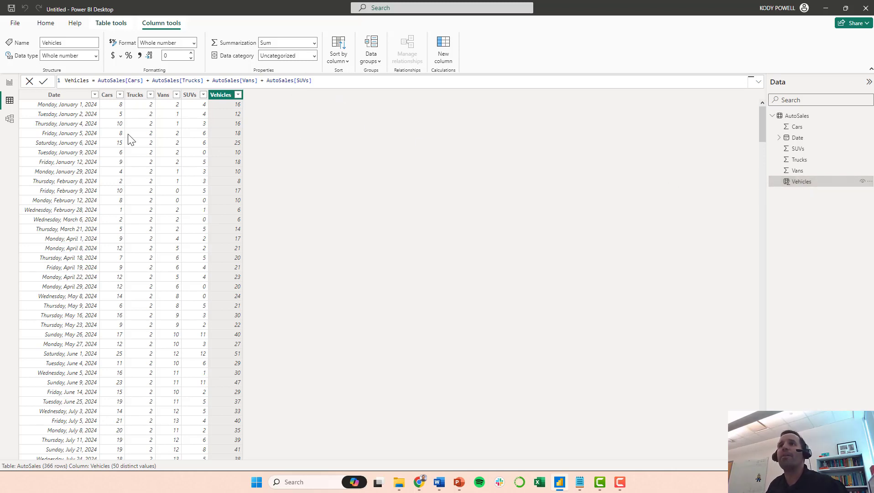
{"action": "left_click", "coordinate": [9, 82]}
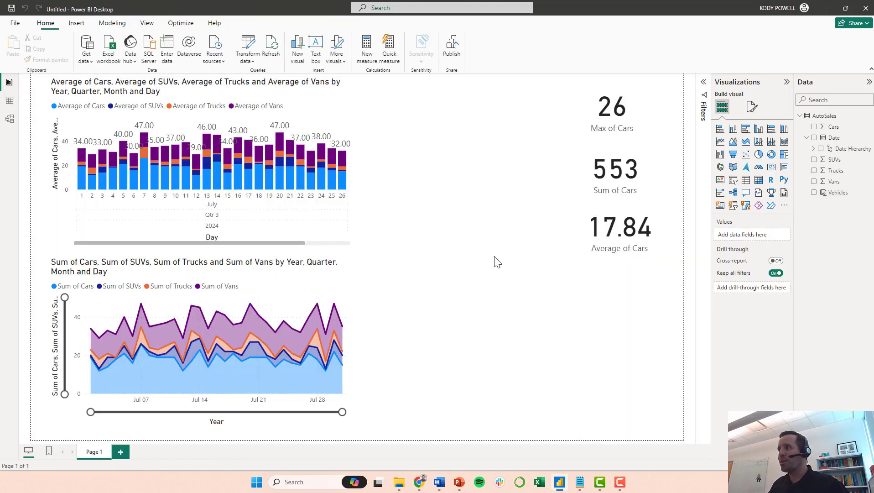
{"action": "mouse_move", "coordinate": [619, 231]}
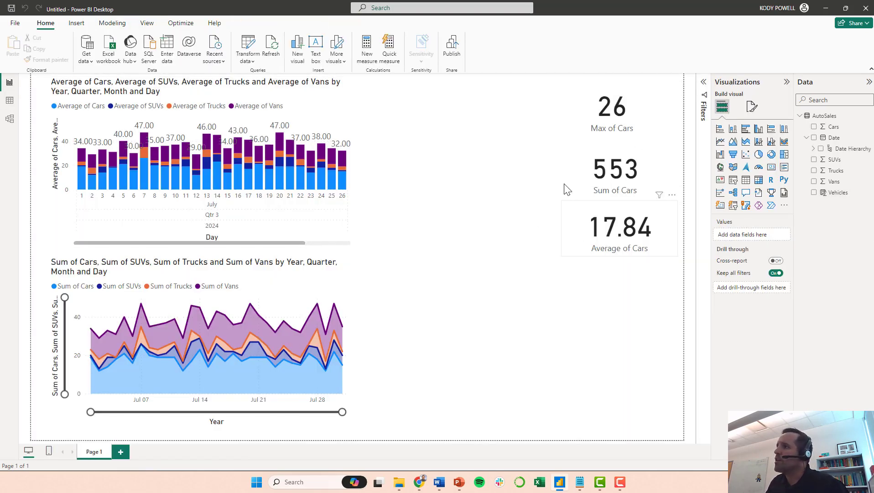
Narrow the Max, Sum and Average of Cars cards by dragging each left edge rightward.
{"action": "left_click", "coordinate": [610, 116]}
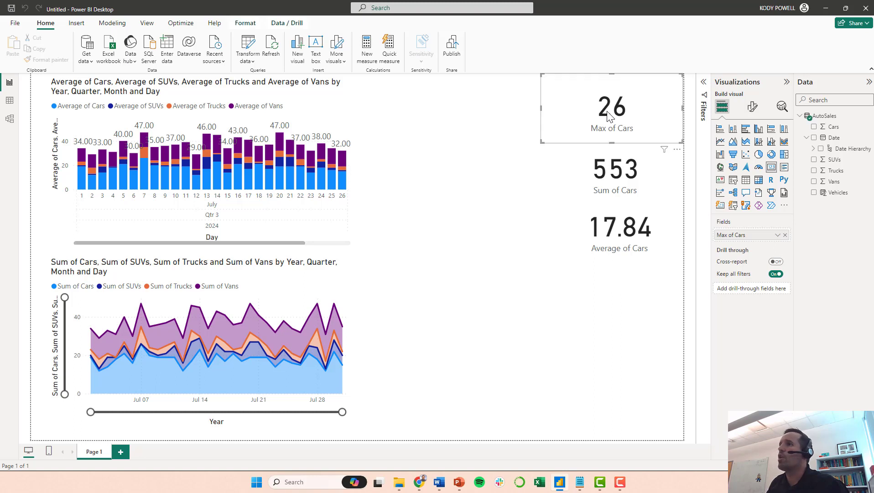
{"action": "left_click", "coordinate": [509, 212]}
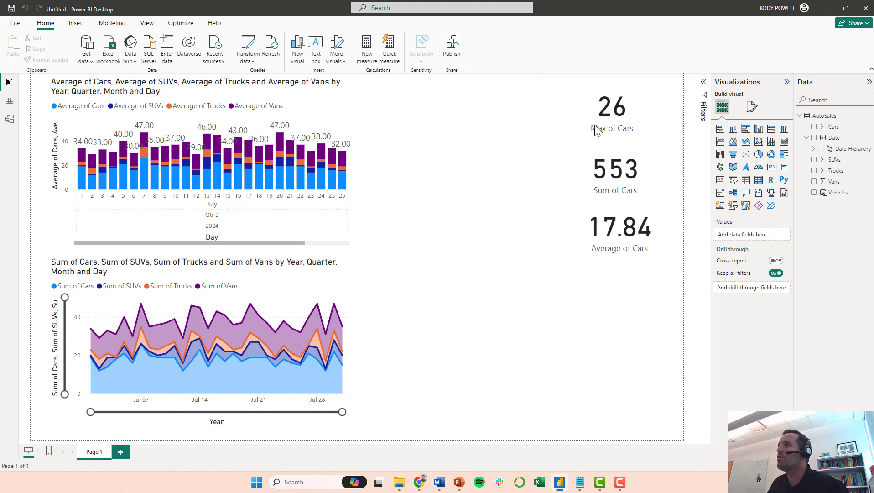
{"action": "left_click", "coordinate": [573, 121]}
{"action": "left_click_drag", "start_coordinate": [541, 108], "coordinate": [597, 109]}
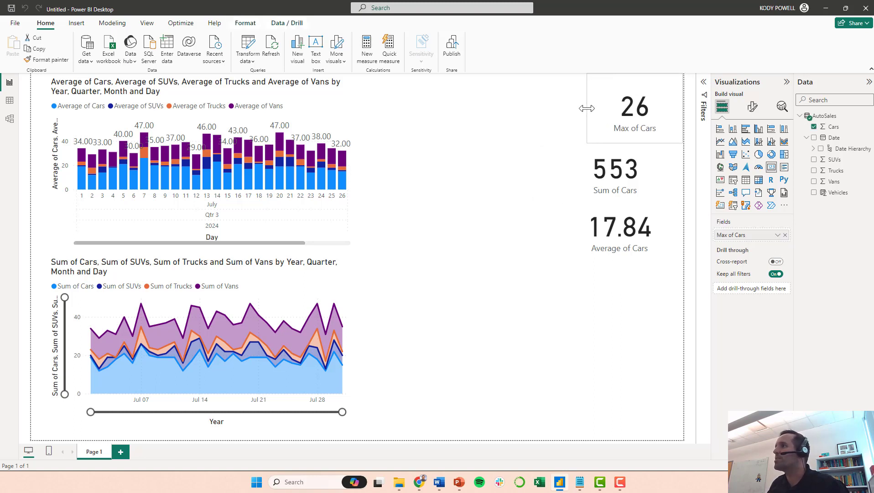
{"action": "left_click", "coordinate": [618, 174]}
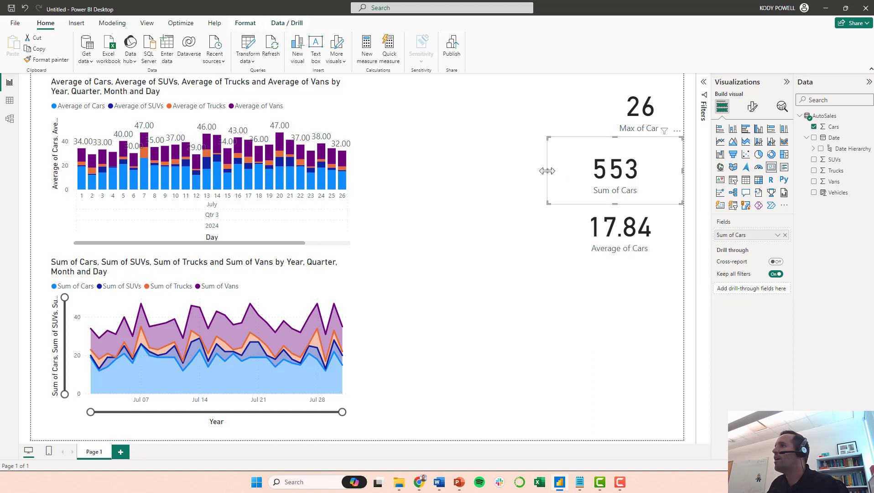
{"action": "left_click_drag", "start_coordinate": [548, 177], "coordinate": [605, 176]}
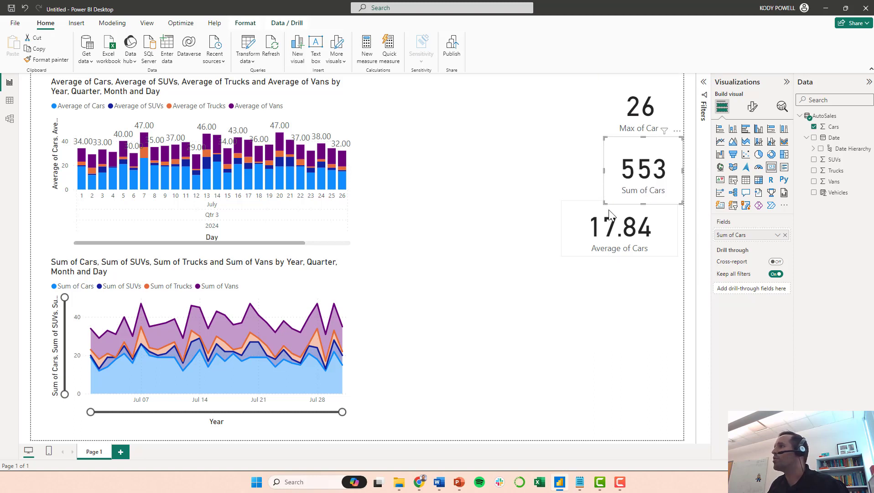
{"action": "left_click", "coordinate": [594, 237]}
{"action": "left_click_drag", "start_coordinate": [561, 229], "coordinate": [598, 229]}
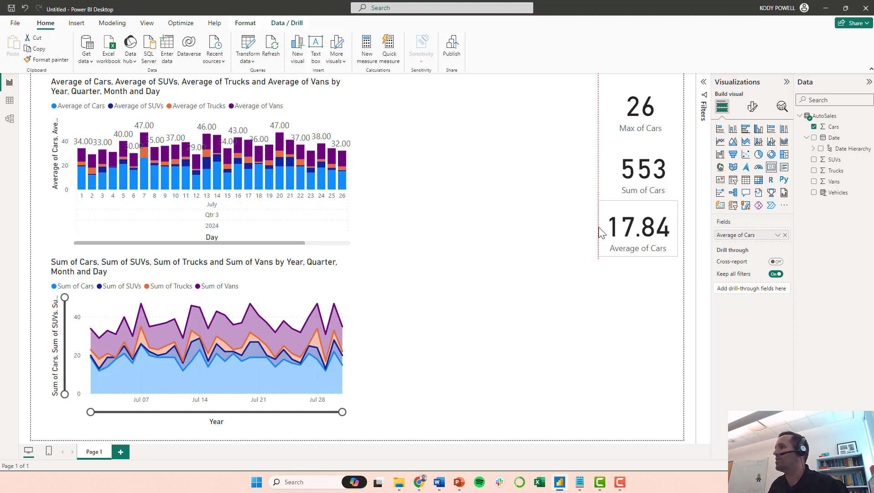
{"action": "left_click", "coordinate": [641, 117]}
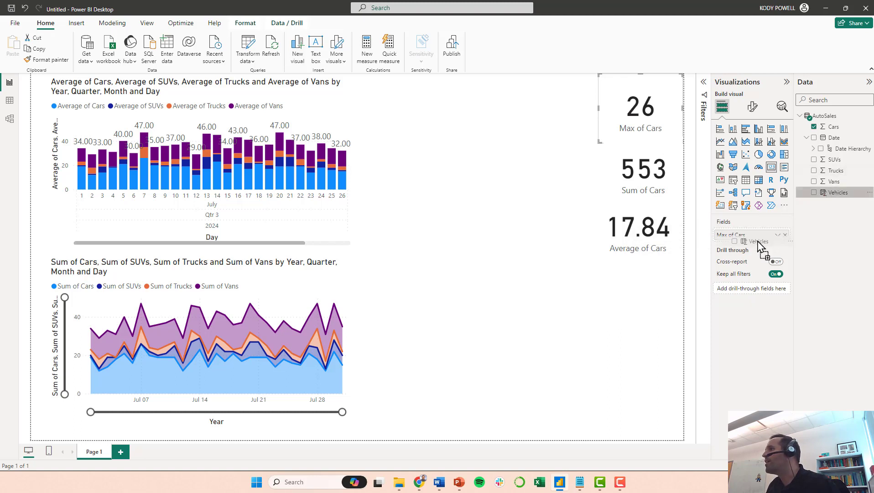
Switch the top card to Max of Vehicles (47) and the second to Sum of Vehicles (1163).
{"action": "left_click_drag", "start_coordinate": [818, 199], "coordinate": [745, 235]}
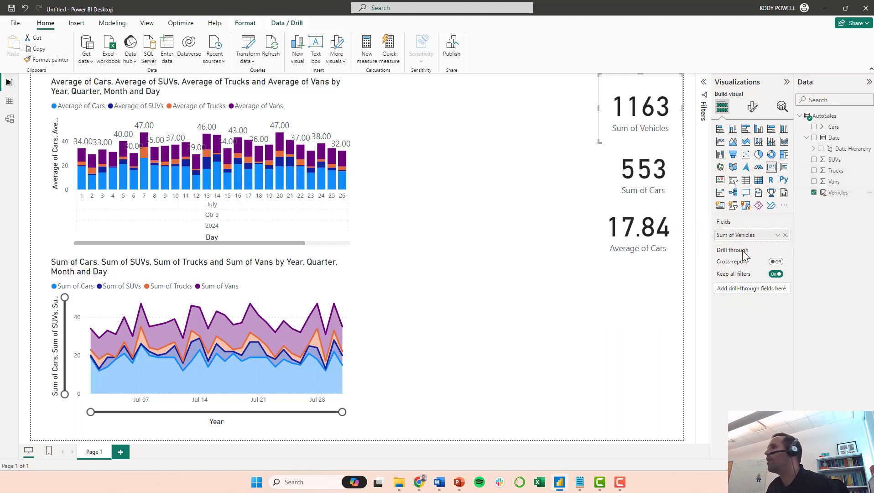
{"action": "left_click", "coordinate": [778, 236]}
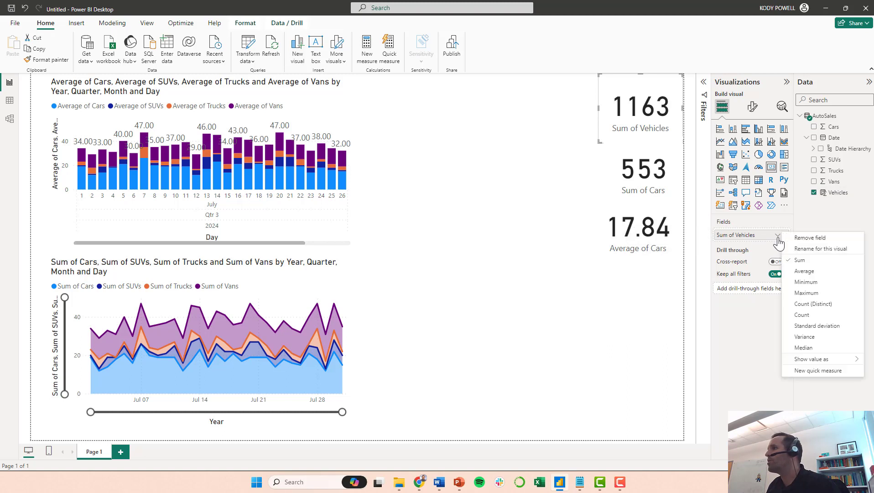
{"action": "left_click", "coordinate": [806, 293]}
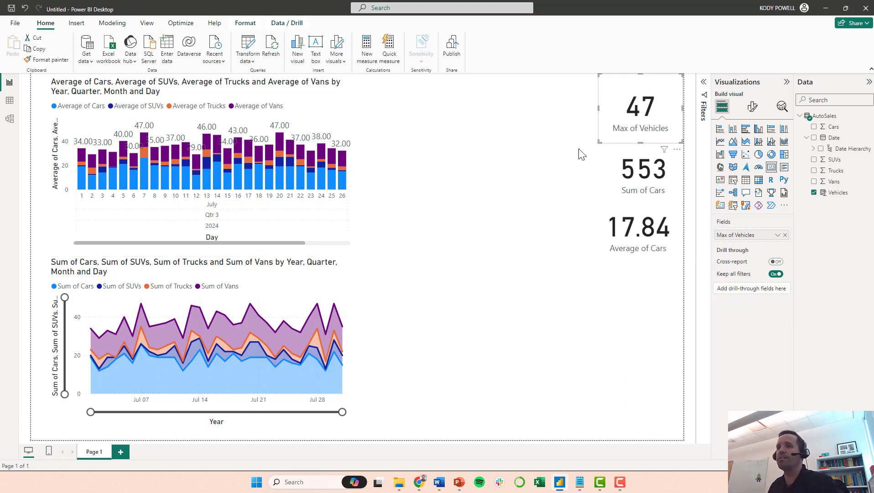
{"action": "left_click", "coordinate": [650, 178]}
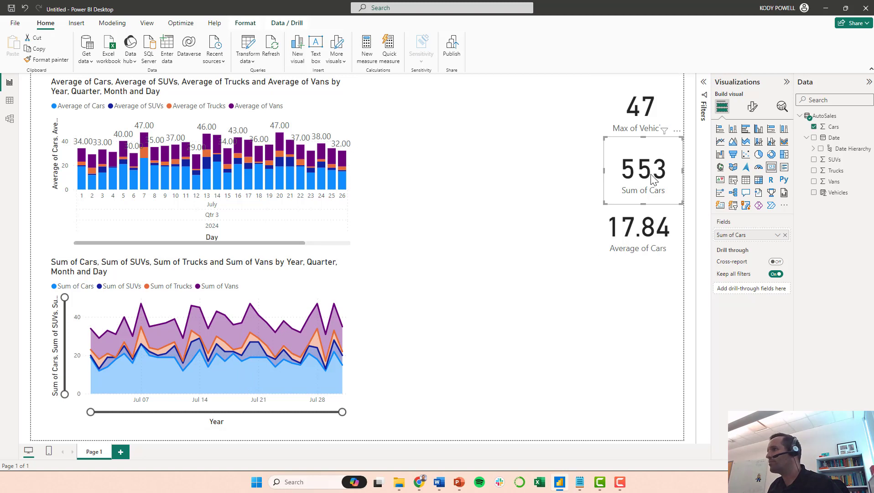
{"action": "left_click", "coordinate": [824, 191]}
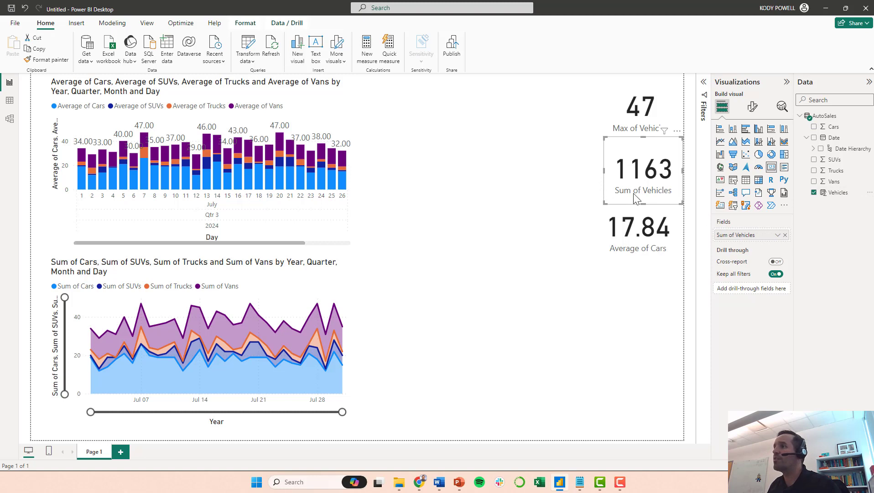
Switch the bottom card to Average of Vehicles, showing 37.52.
{"action": "left_click", "coordinate": [643, 239]}
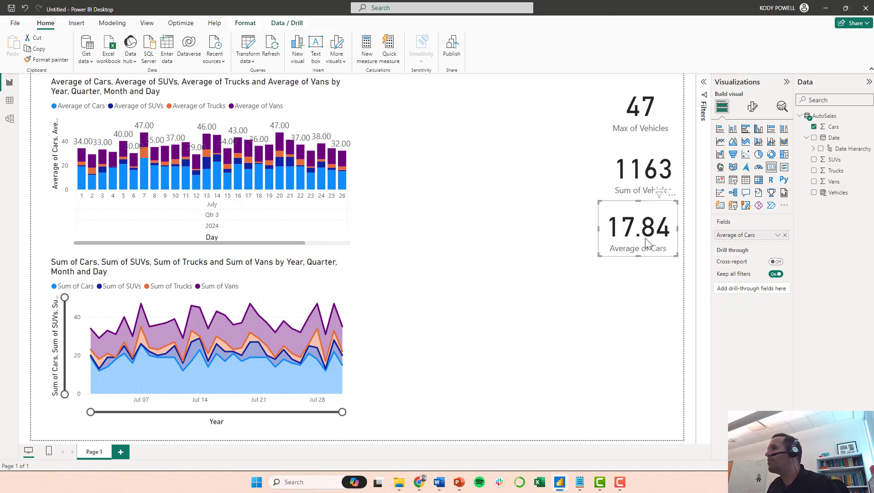
{"action": "mouse_move", "coordinate": [838, 192]}
{"action": "left_mouse_down"}
{"action": "mouse_move", "coordinate": [760, 244]}
{"action": "mouse_move", "coordinate": [751, 236]}
{"action": "left_mouse_up"}
{"action": "left_click", "coordinate": [777, 235]}
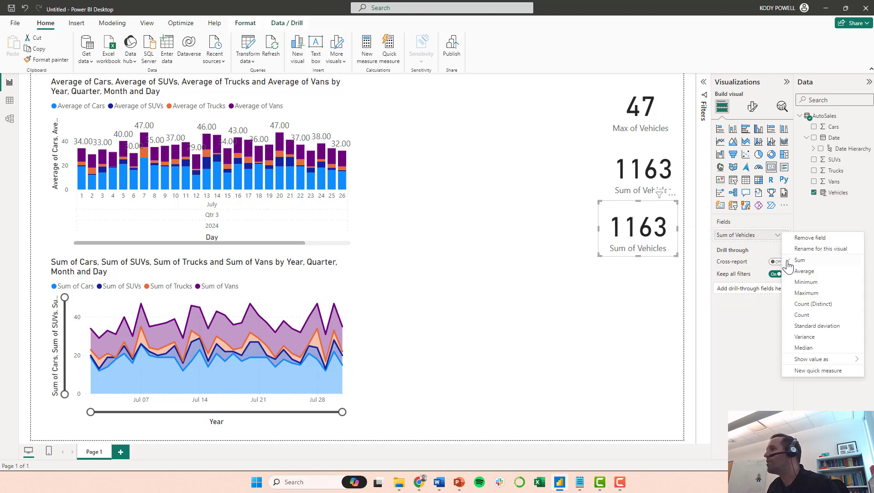
{"action": "left_click", "coordinate": [804, 271]}
{"action": "left_click", "coordinate": [556, 322]}
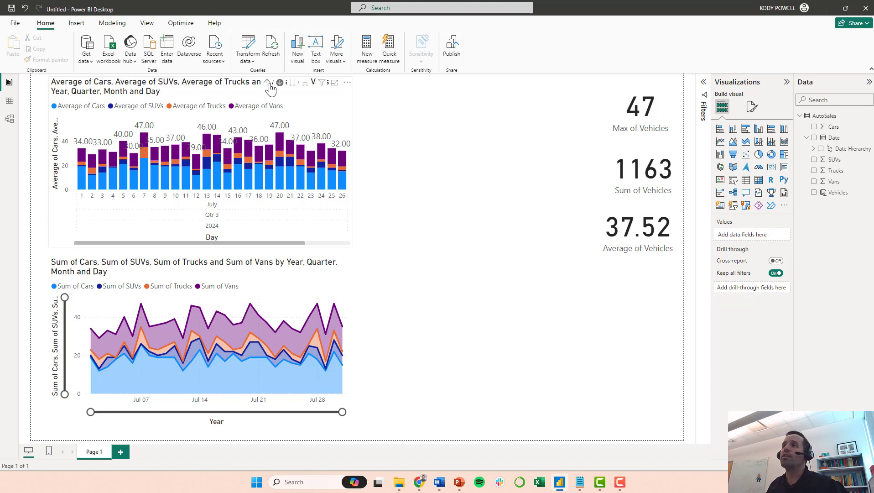
Drill the stacked column chart up twice, from Day through Month to 2024 quarters.
{"action": "left_click", "coordinate": [268, 82]}
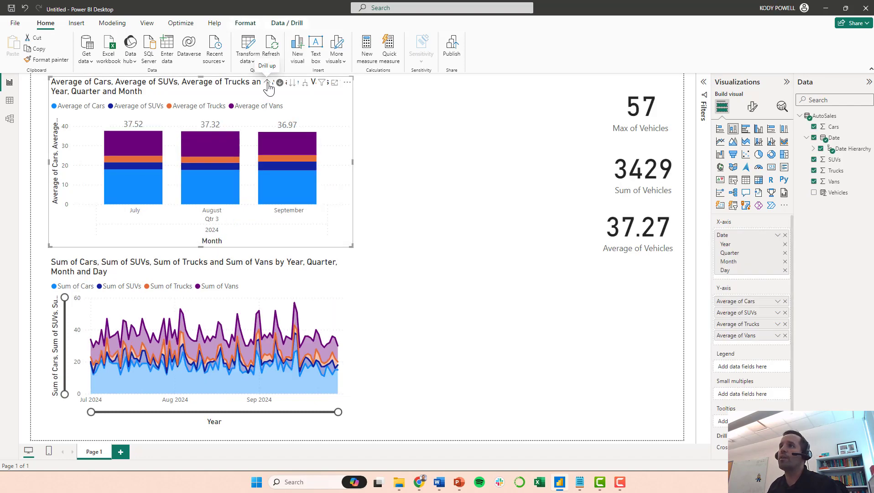
{"action": "left_click", "coordinate": [268, 83]}
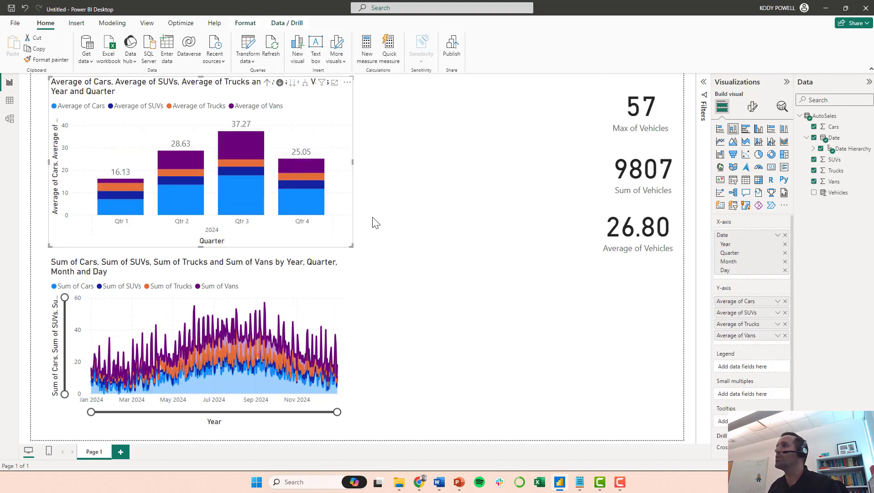